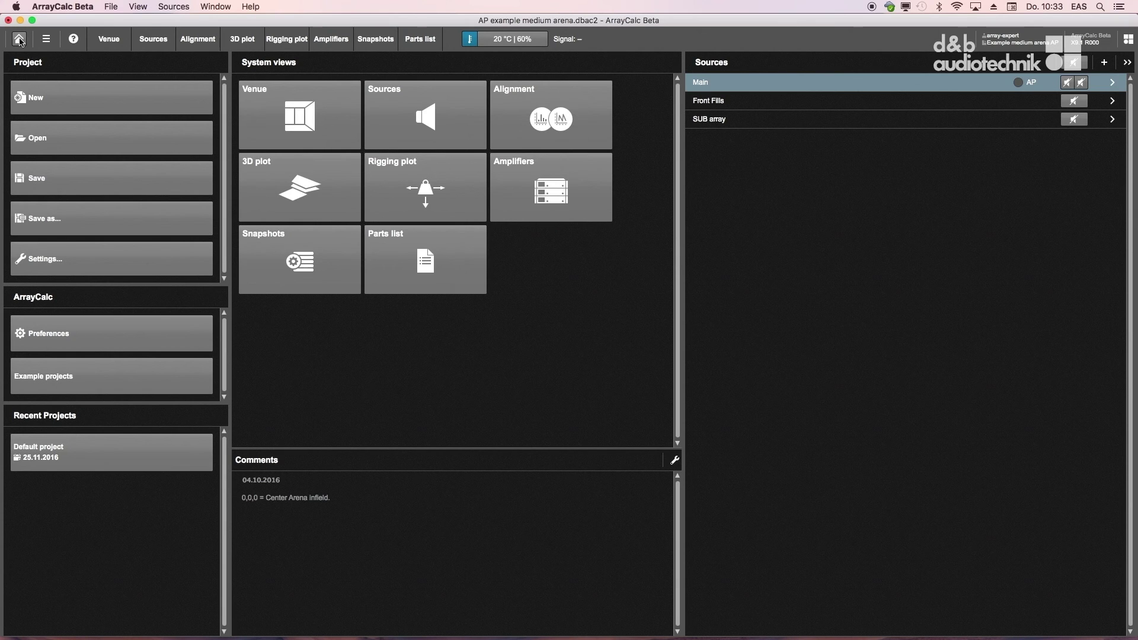
Inspect the Full pitch, Pitch far end, Track far end and Walkway far end HL planes, then show Sources
click(254, 137)
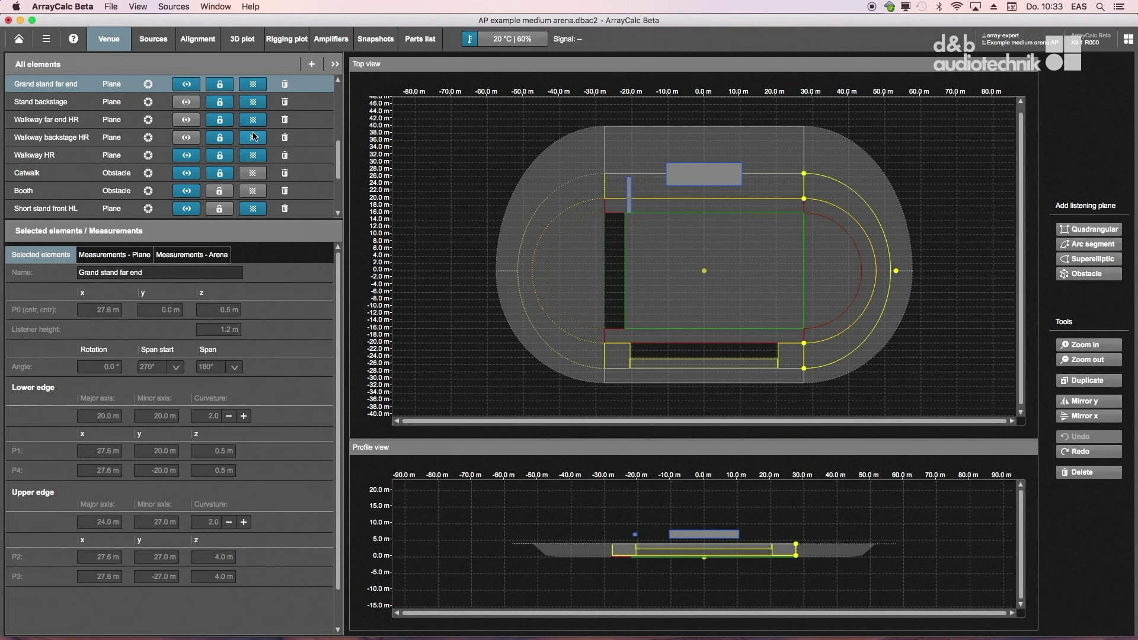
click(573, 279)
click(662, 310)
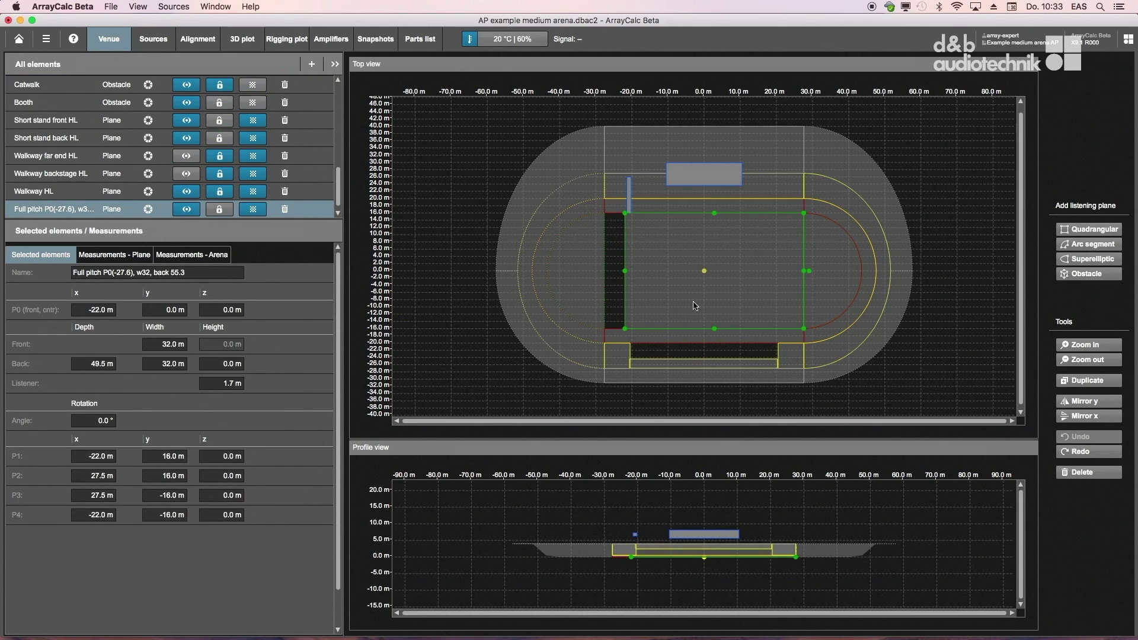
click(829, 288)
click(872, 282)
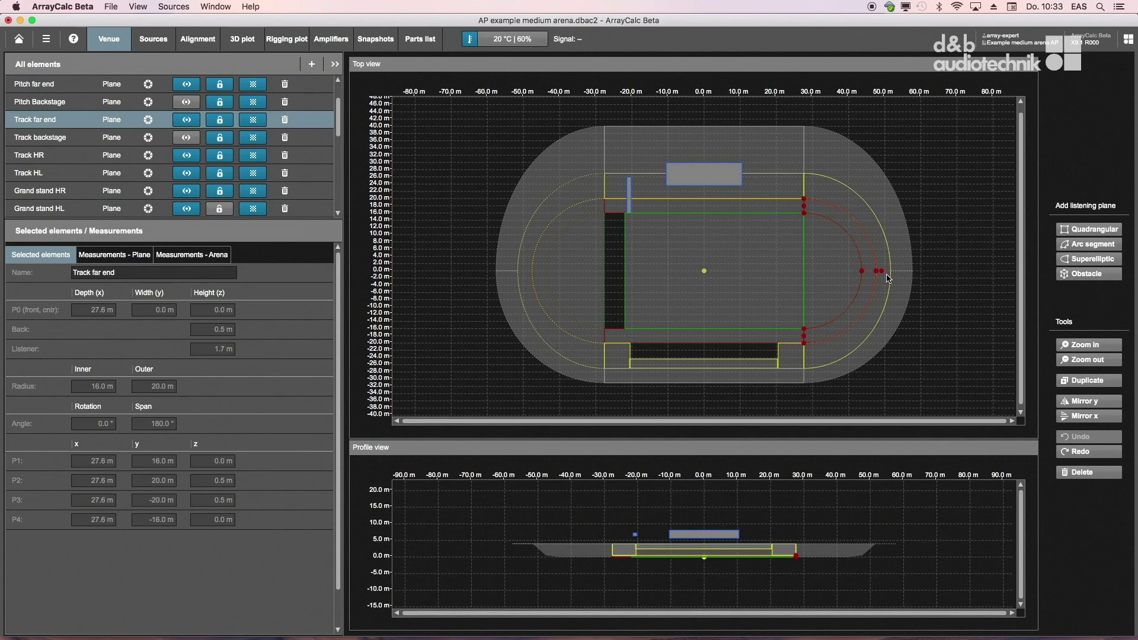
click(887, 277)
click(904, 274)
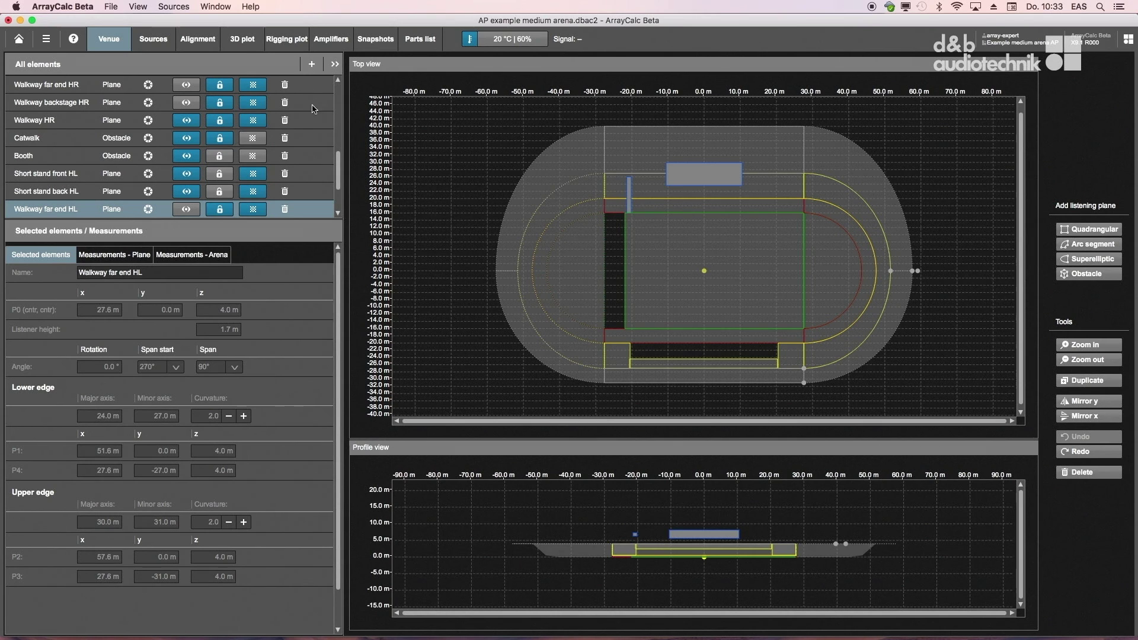
click(159, 42)
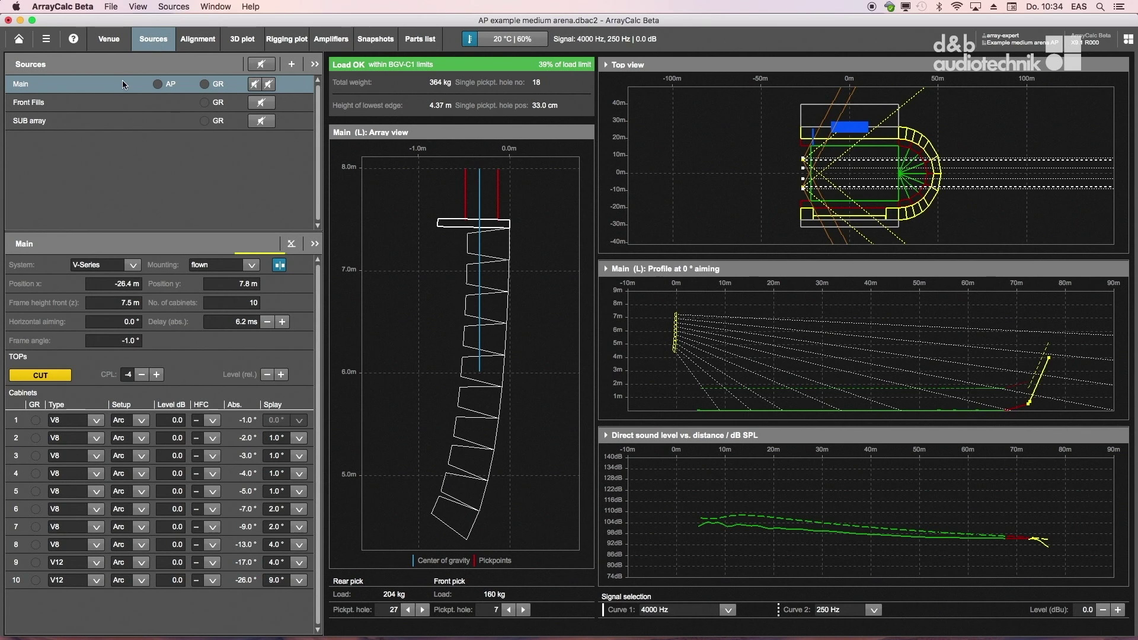
Add ArrayProcessing to the Main array and enable it, switching all cabinets to AP
click(314, 244)
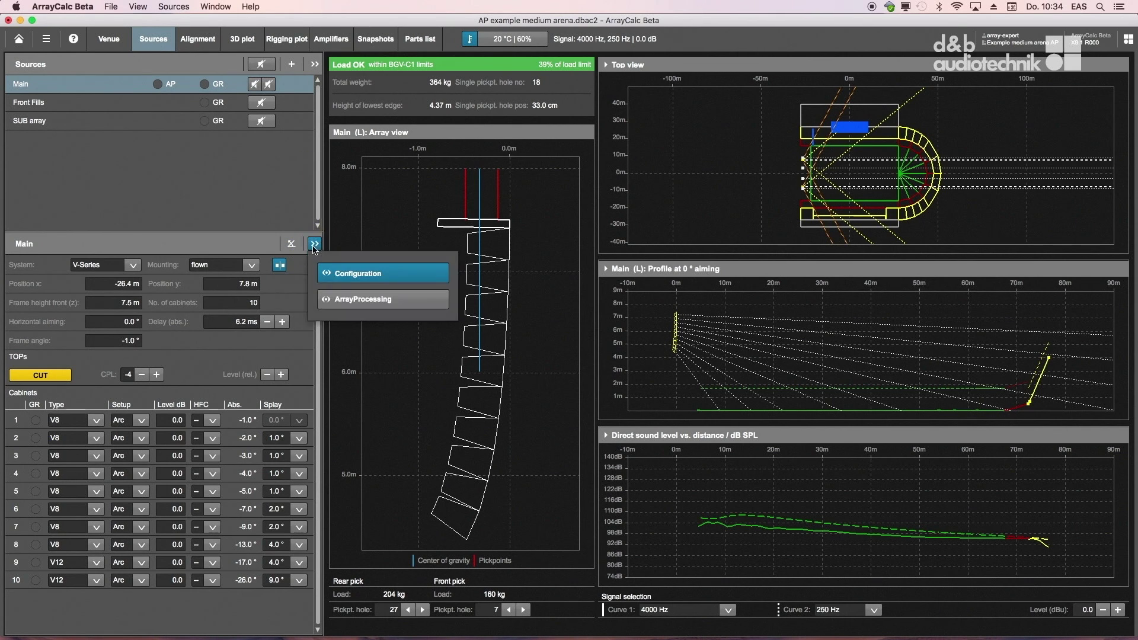
click(347, 301)
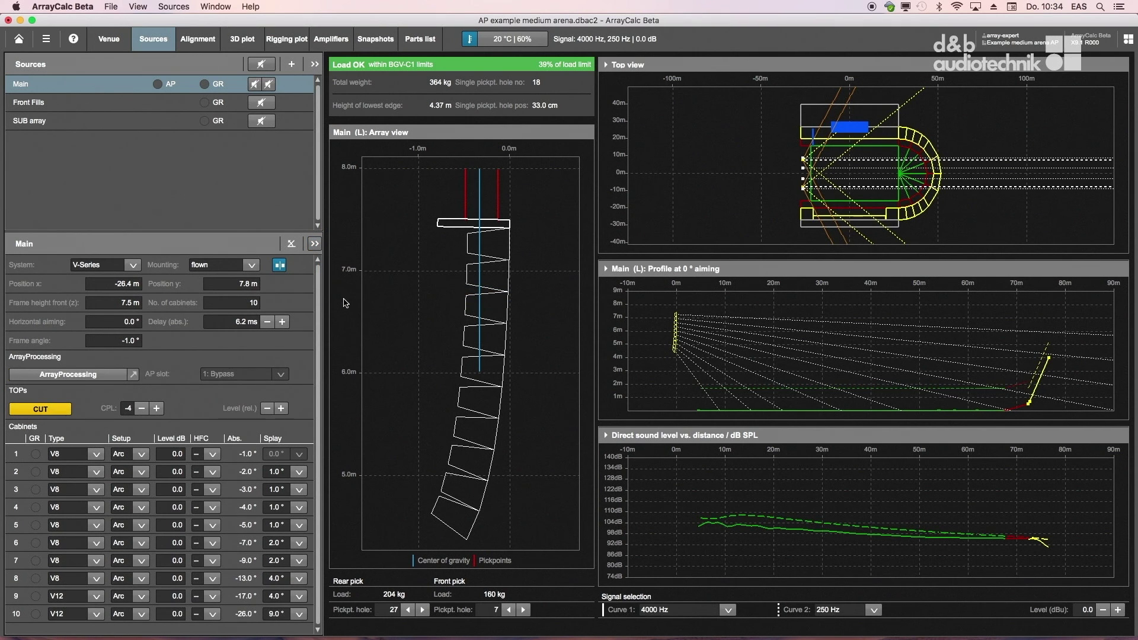
click(109, 377)
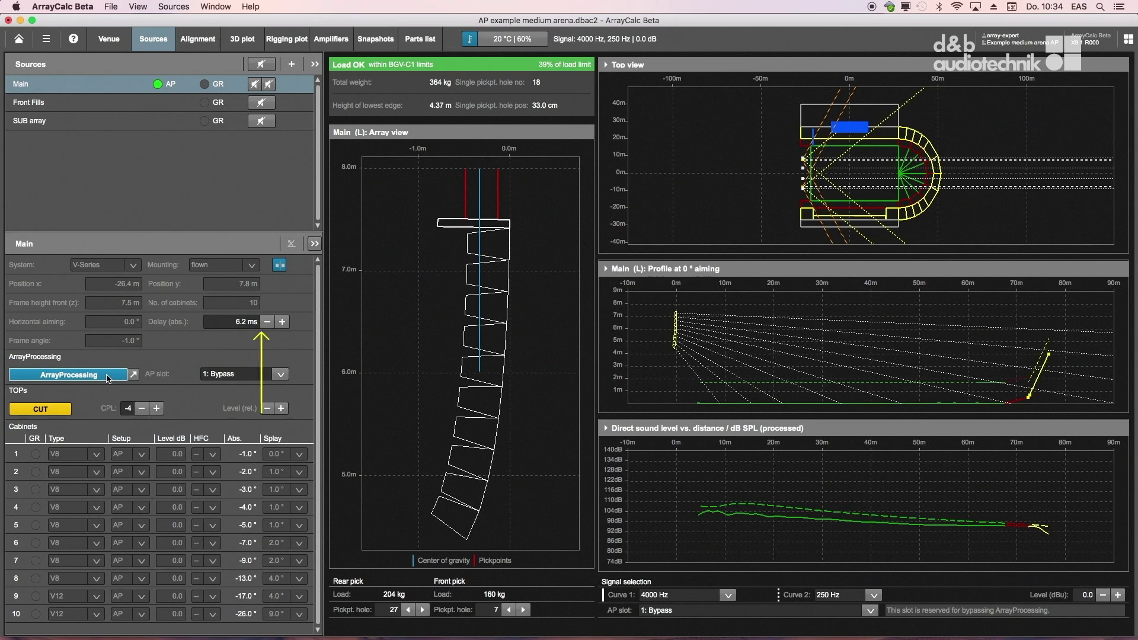
click(58, 407)
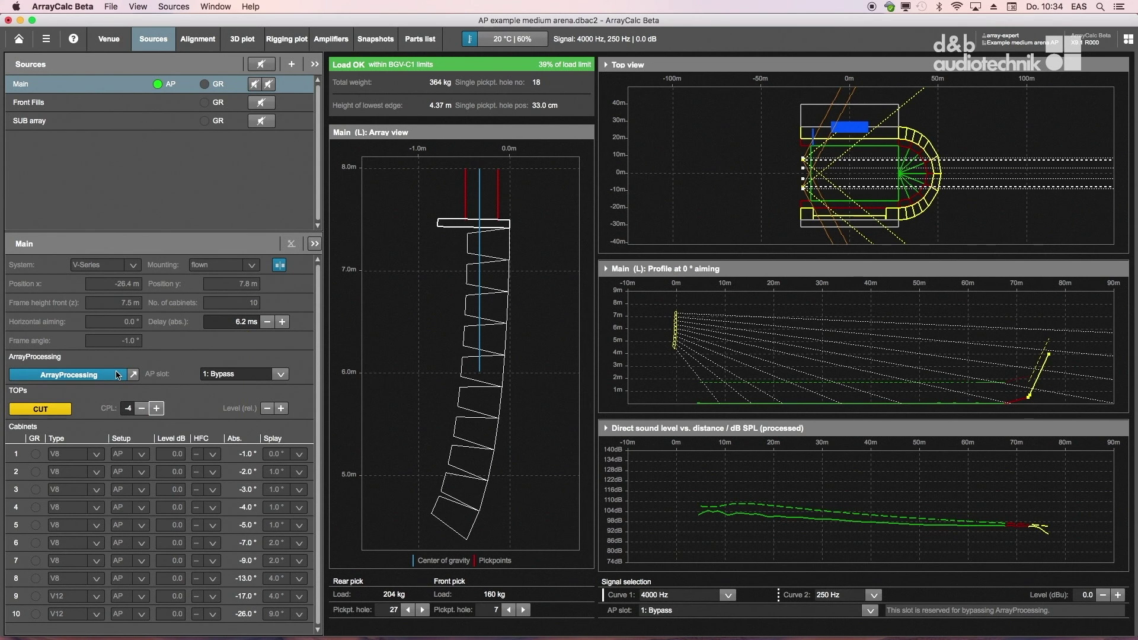
click(280, 375)
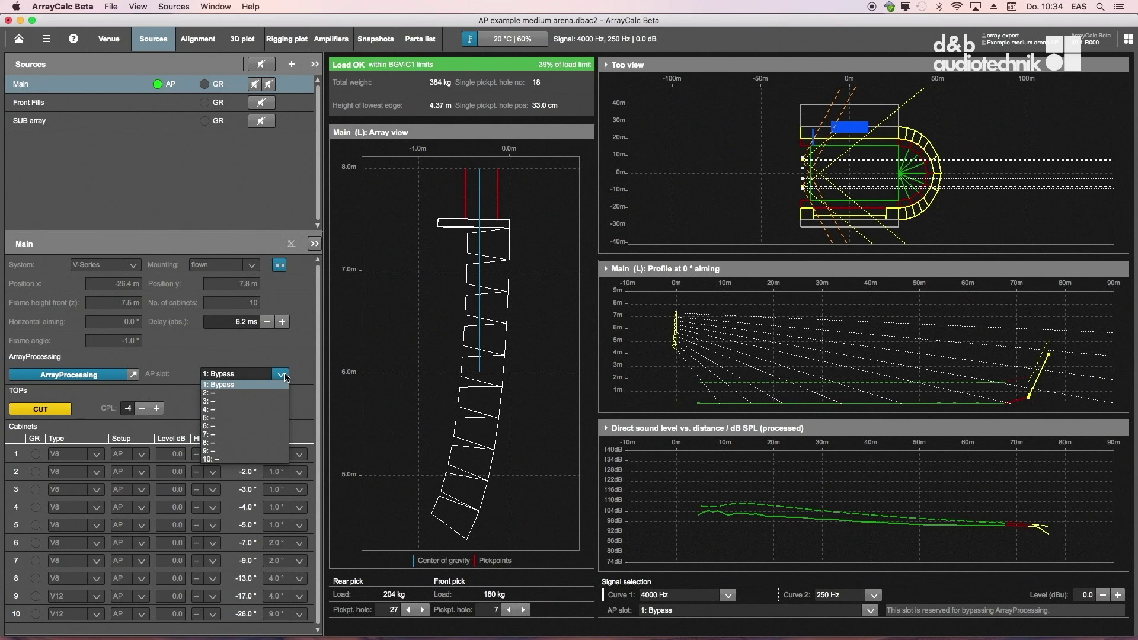
click(285, 377)
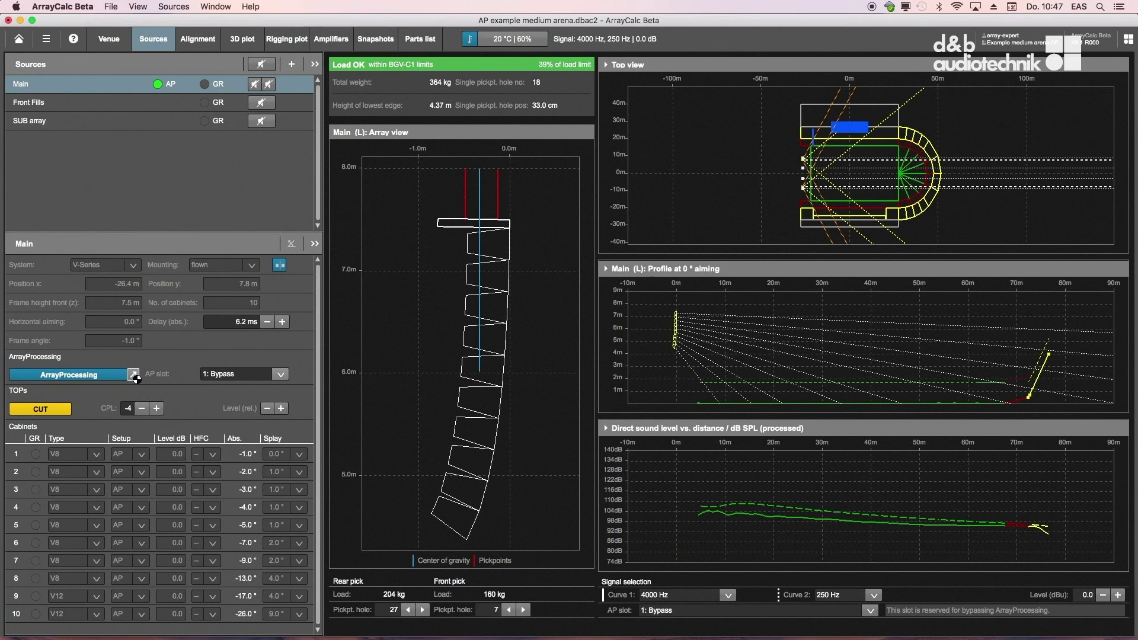
click(134, 375)
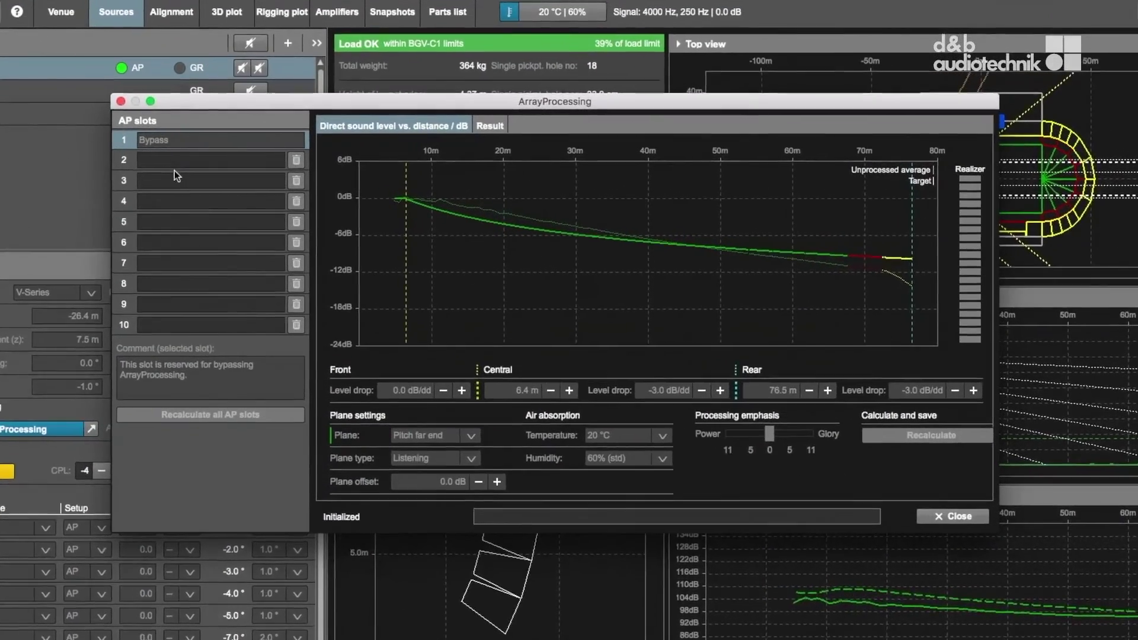
On AP slot 2, move the Central start to 14.7 m and Rear start to 67.5 m
click(198, 157)
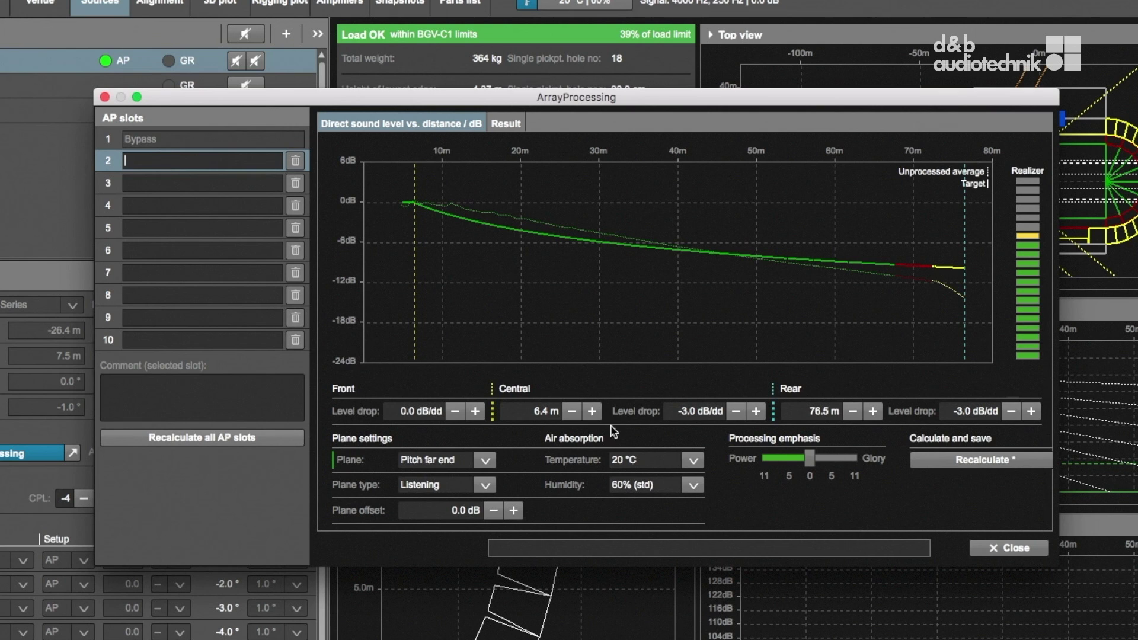
click(592, 411)
drag(593, 411, 595, 415)
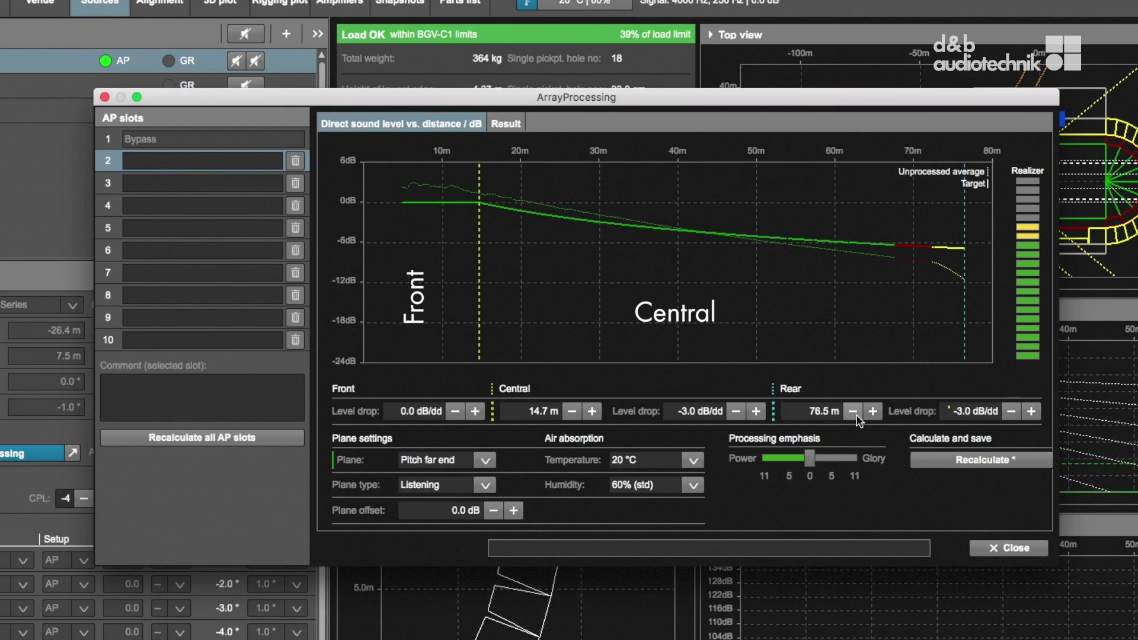
drag(853, 412, 857, 417)
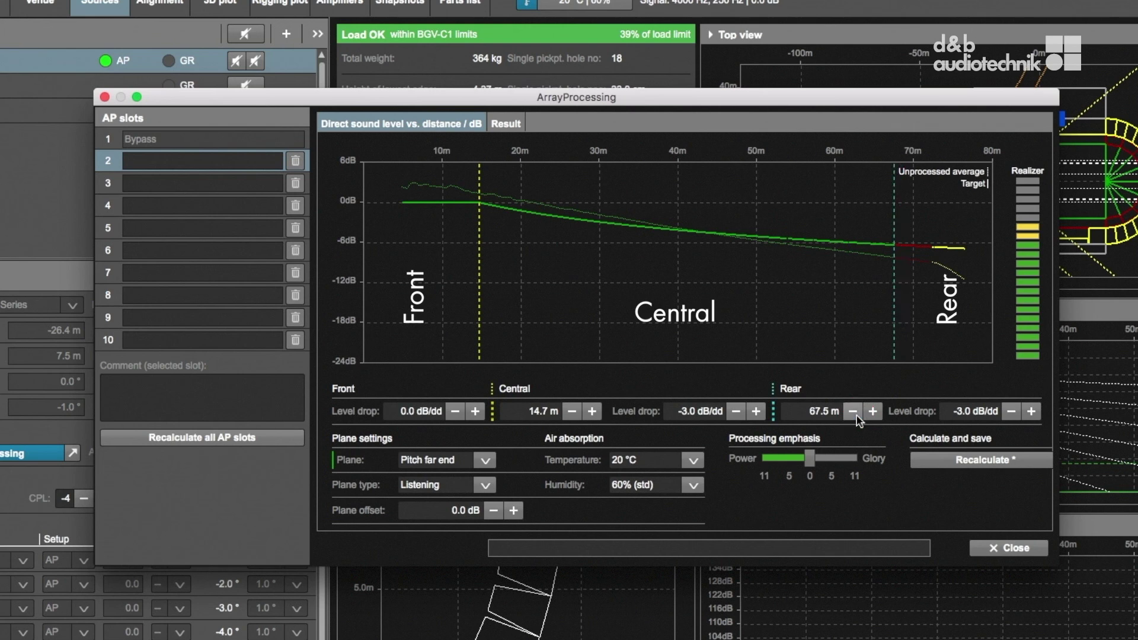
Try a -2.0 dB/dd Front level drop, then return it to 0.0 dB/dd
click(456, 415)
click(455, 415)
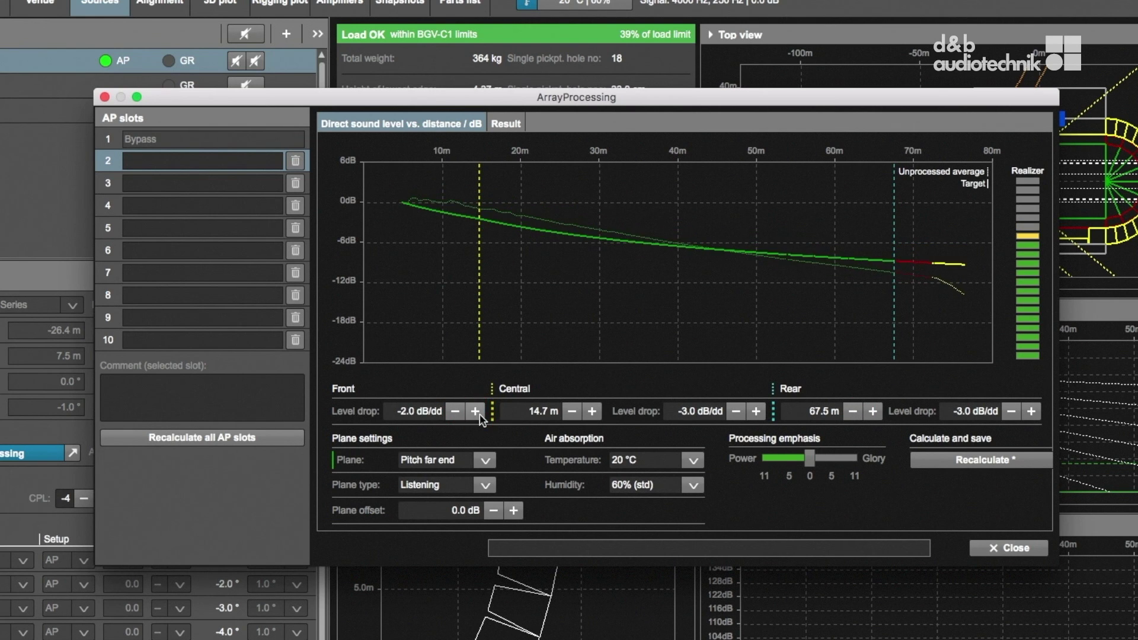
click(480, 415)
click(481, 415)
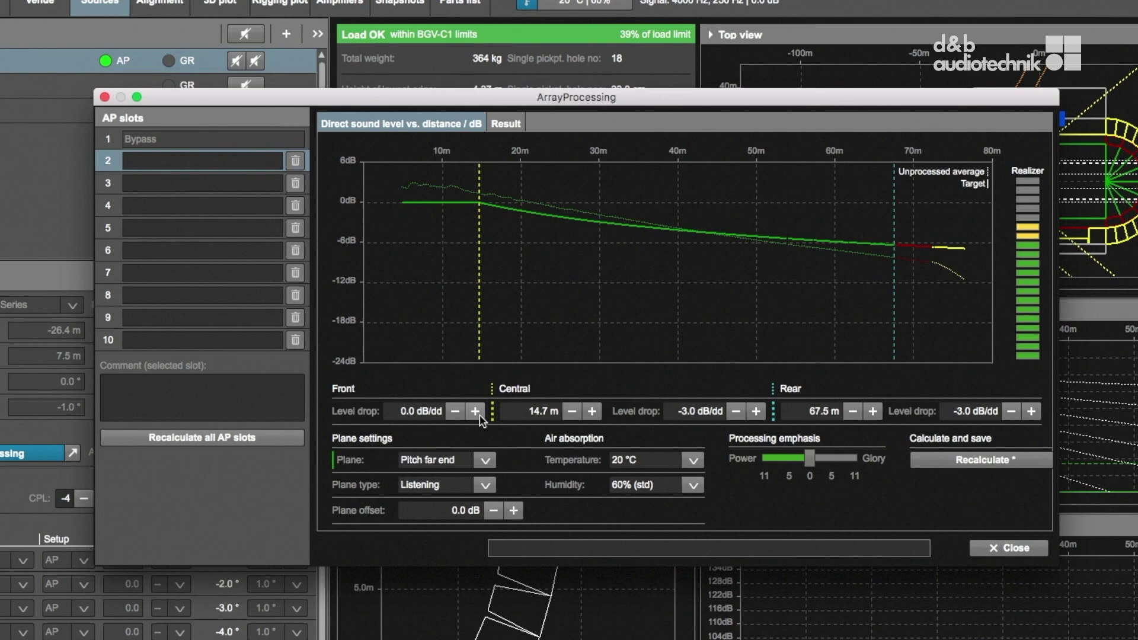
Set the Central level drop to -2.5 dB/dd and adjust the Rear level drop to -2.5
click(756, 412)
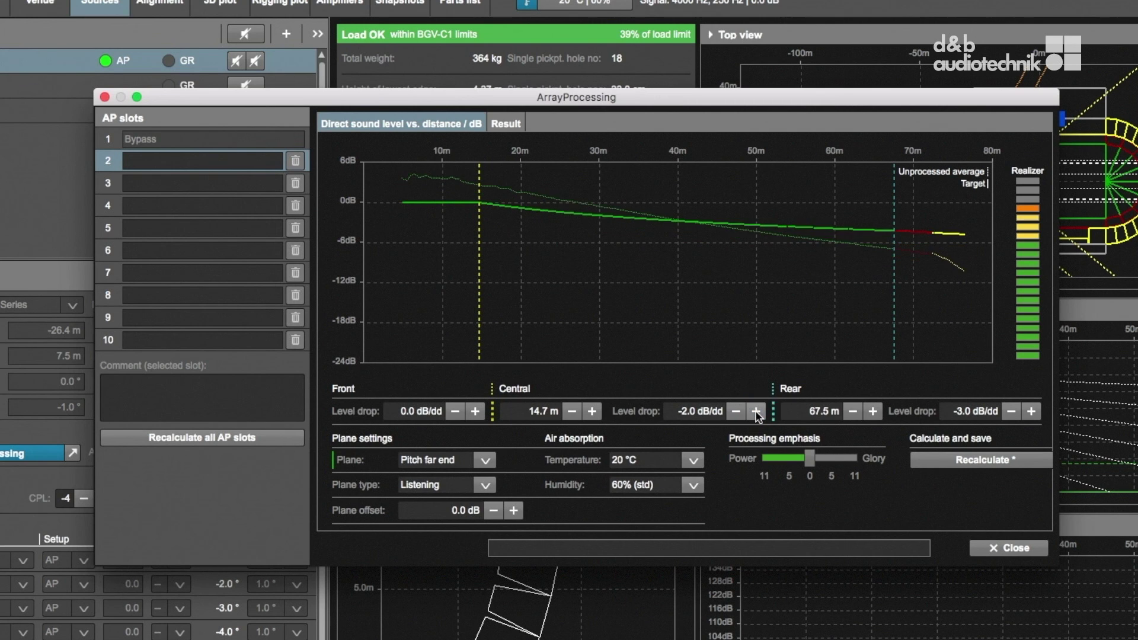
click(756, 411)
click(737, 415)
click(737, 415)
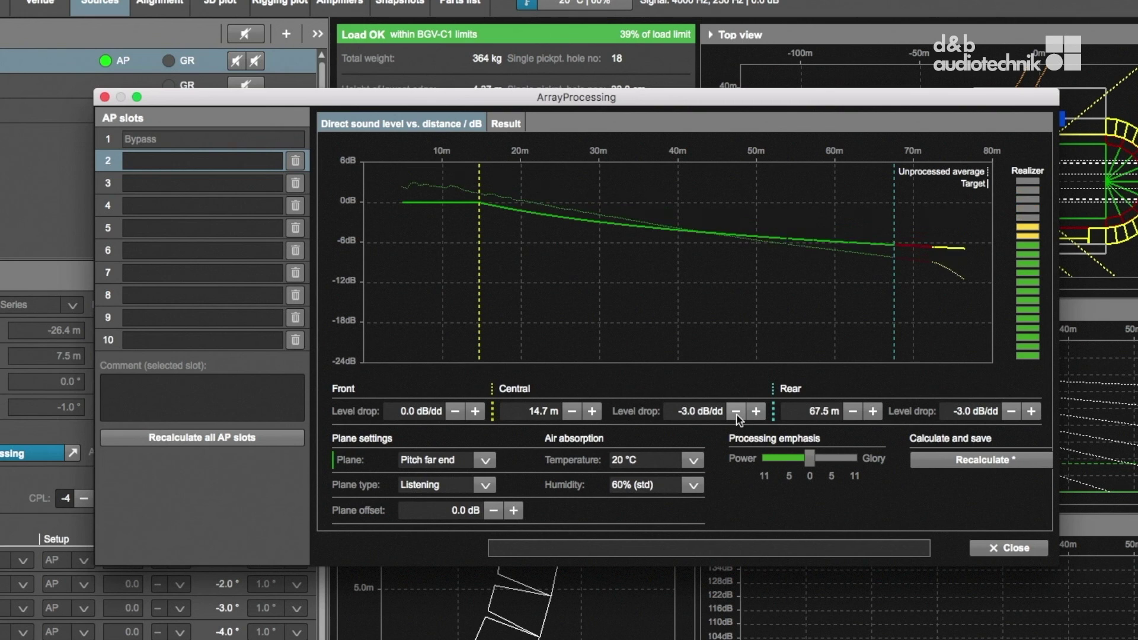
click(755, 413)
click(754, 413)
click(754, 412)
click(755, 412)
click(755, 412)
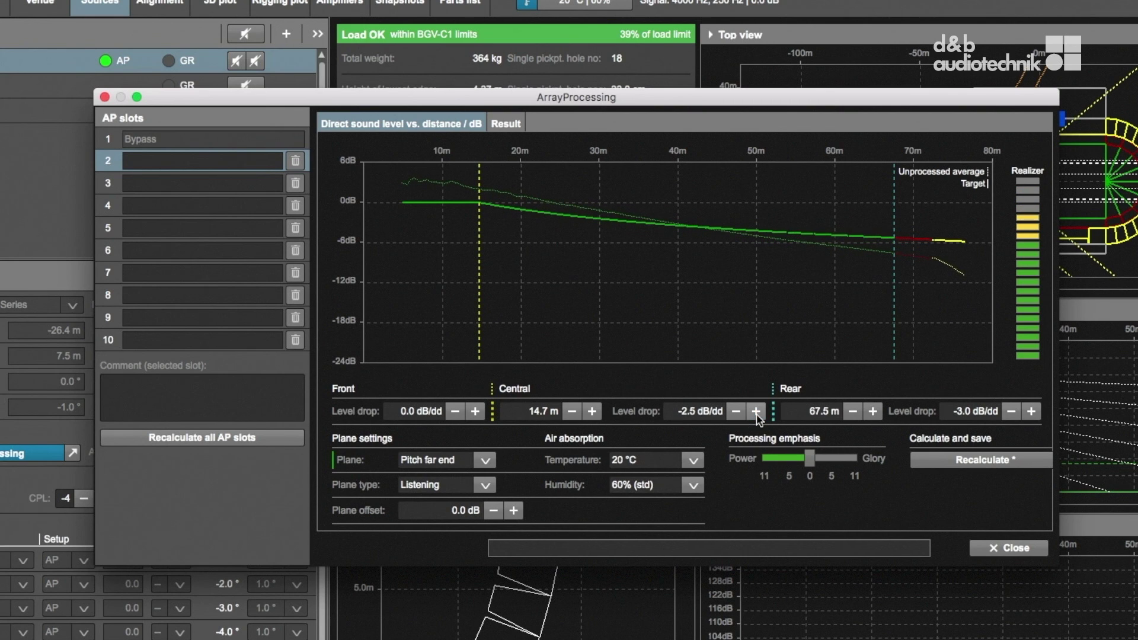
click(756, 413)
click(736, 415)
click(1030, 413)
click(1030, 413)
click(1030, 413)
click(1030, 413)
click(1030, 413)
click(484, 461)
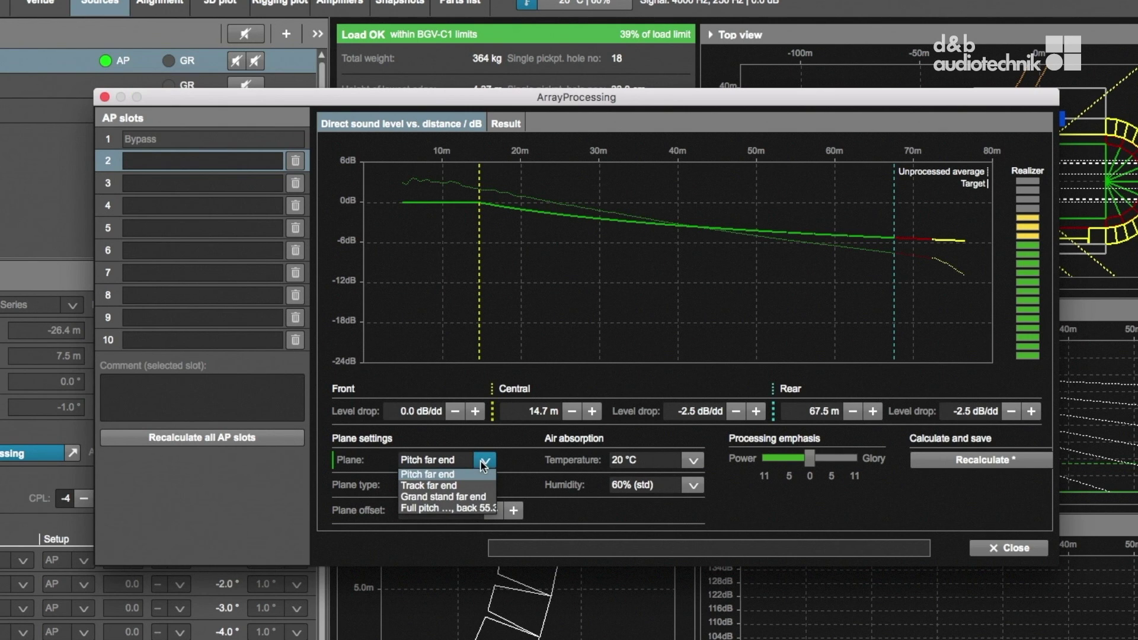
click(472, 498)
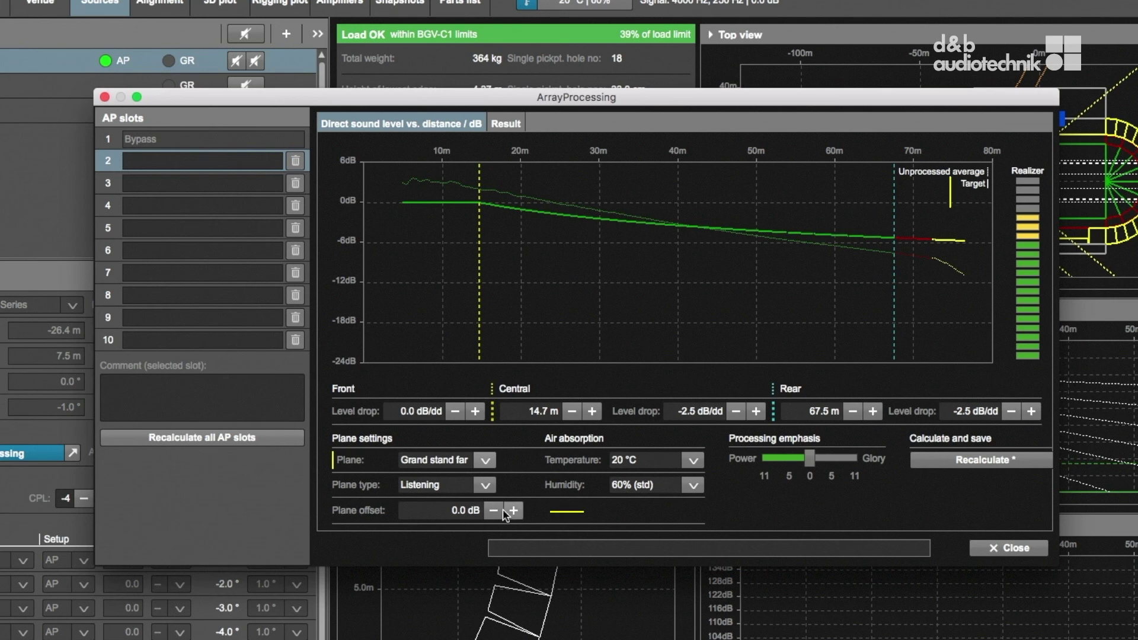
click(494, 511)
click(494, 511)
click(494, 511)
click(494, 511)
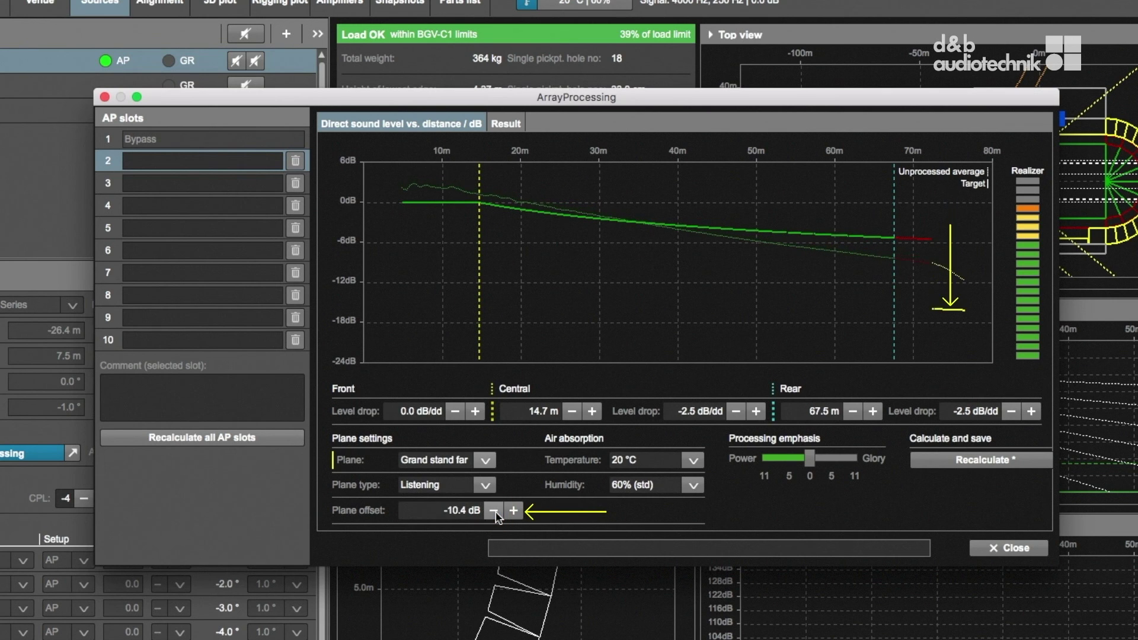
click(493, 510)
click(494, 511)
click(494, 511)
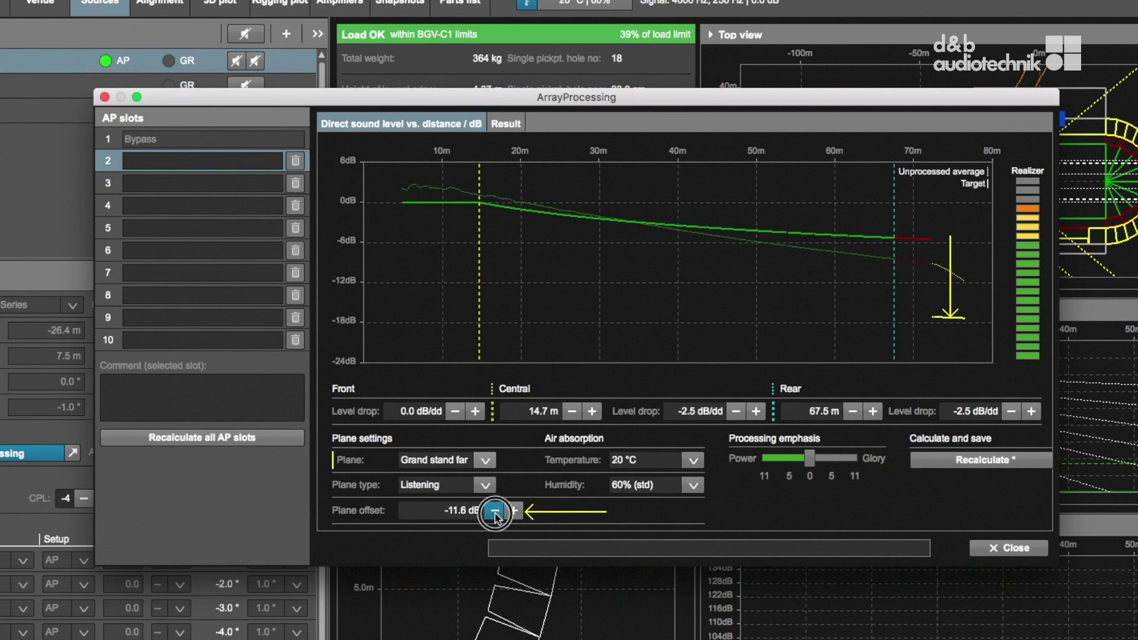
click(493, 511)
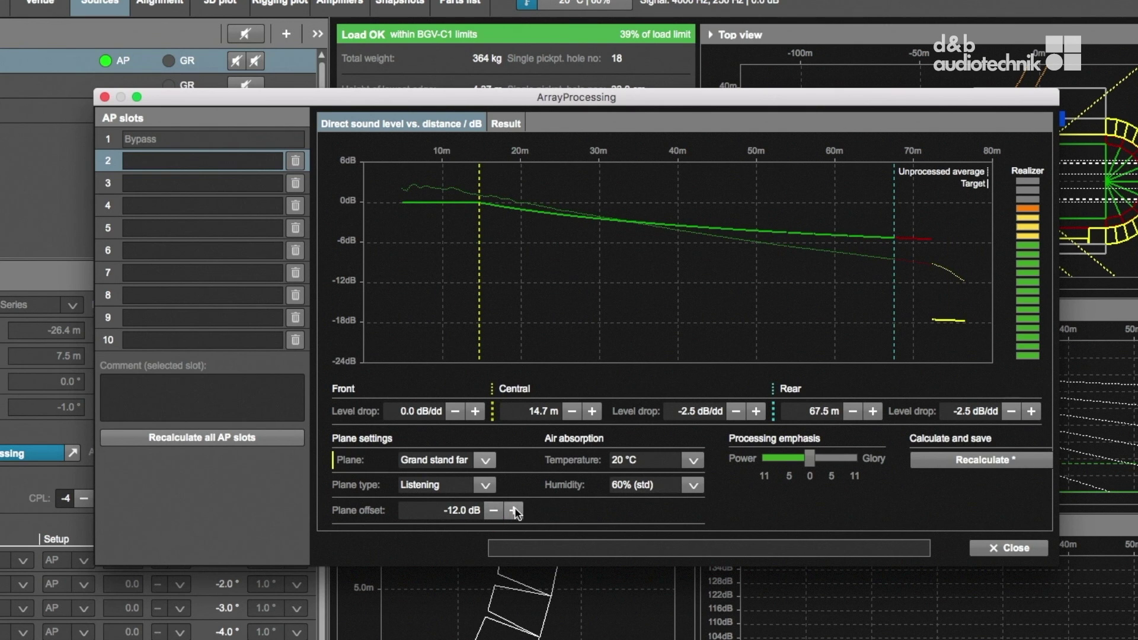
click(513, 510)
click(514, 510)
click(514, 510)
click(513, 511)
click(513, 511)
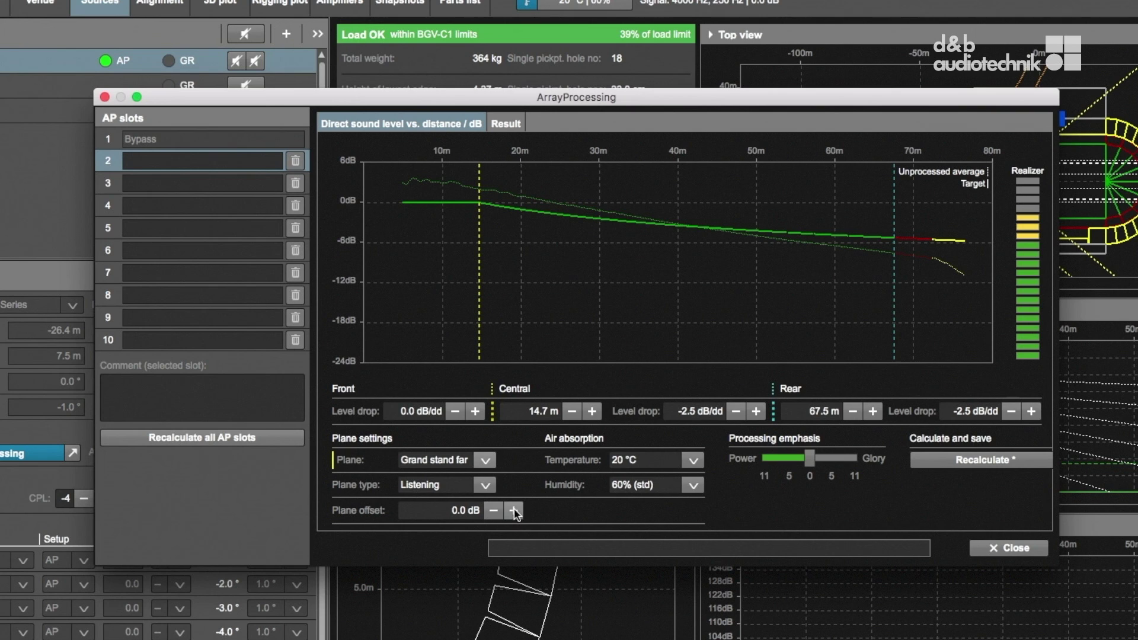
Try Reflecting as the plane type, then revert it to Listening
click(484, 487)
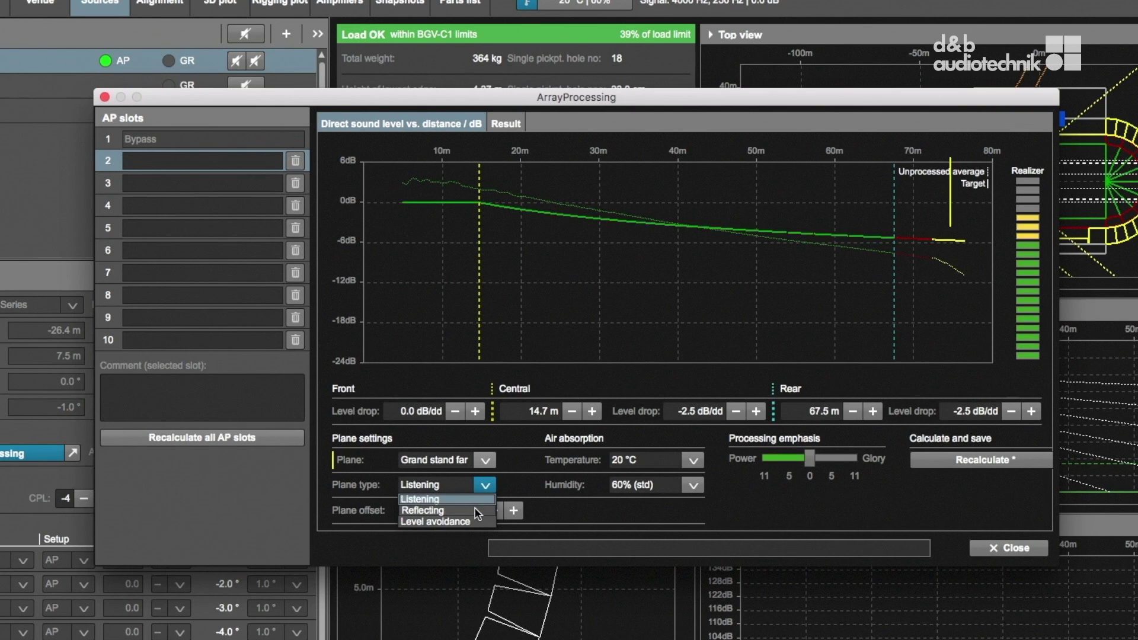
click(475, 510)
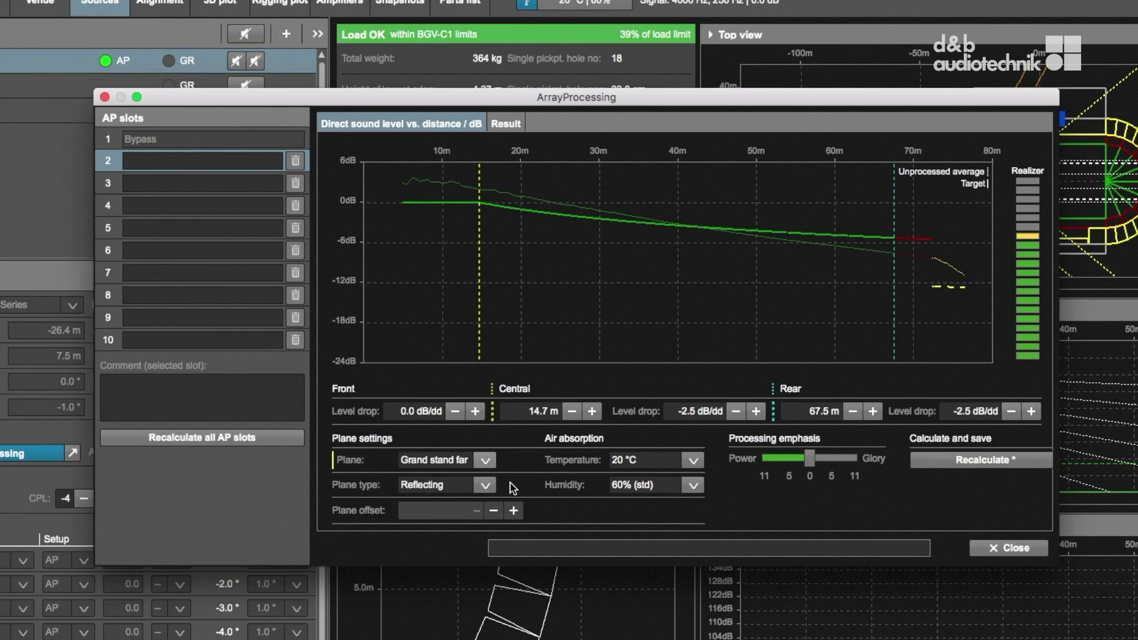
click(485, 485)
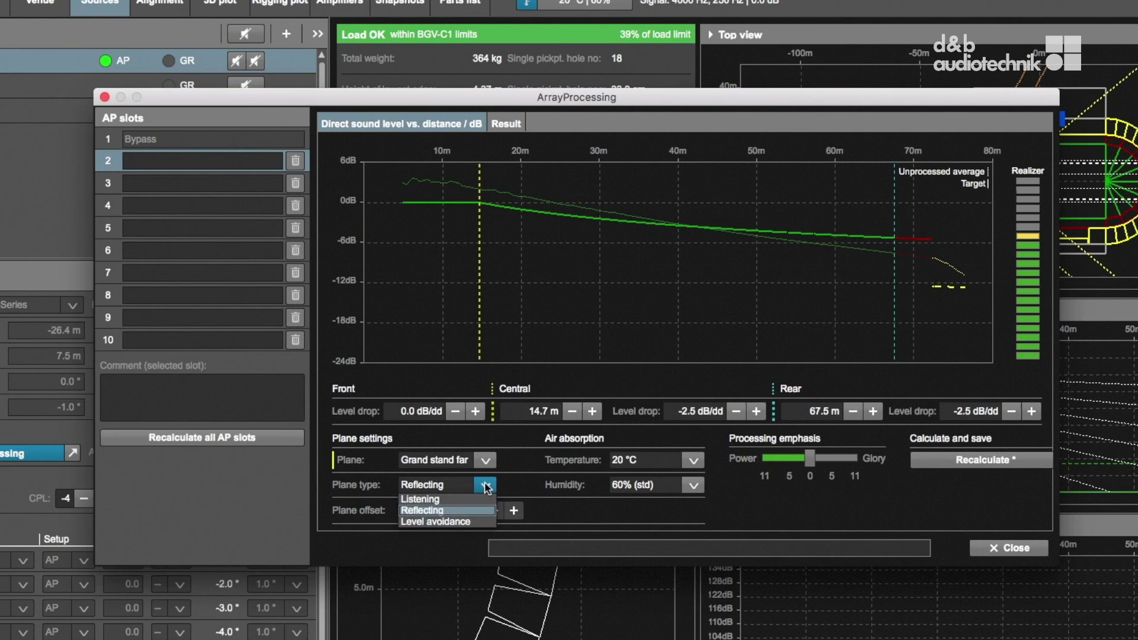
click(450, 499)
Select the Pitch far end plane and set its type to Level avoidance
click(484, 461)
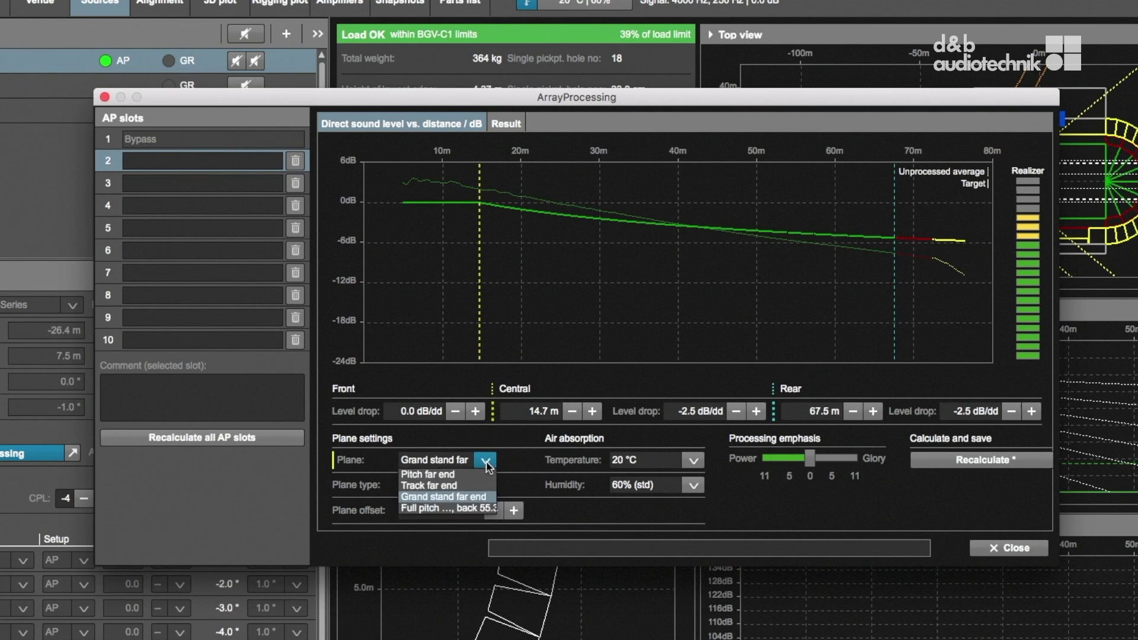
click(428, 475)
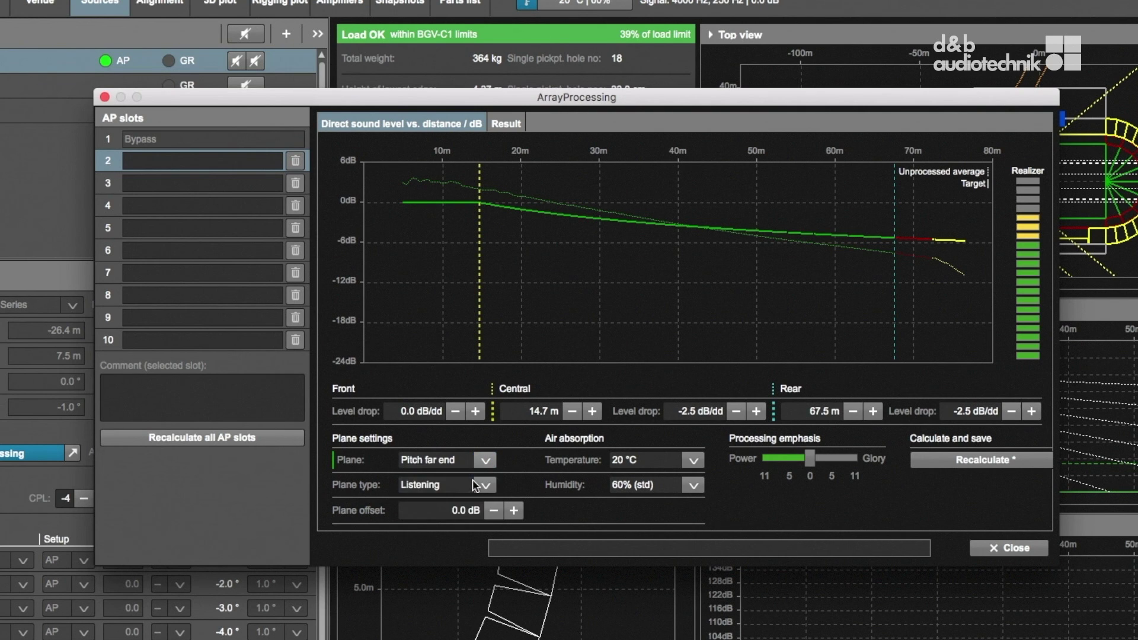
click(485, 485)
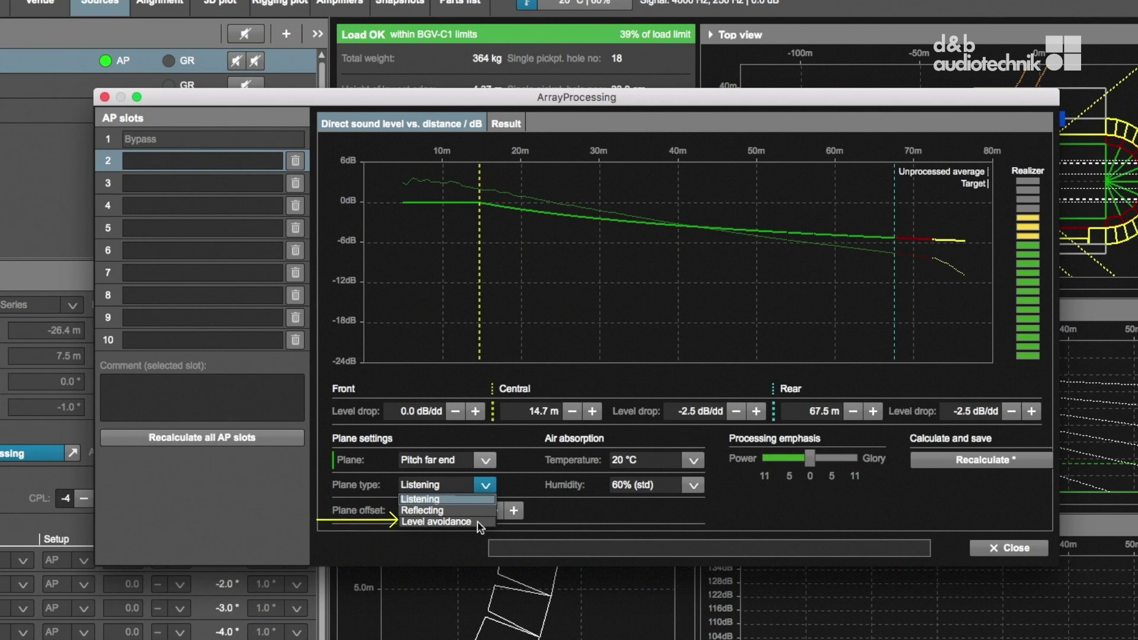
click(479, 523)
click(488, 490)
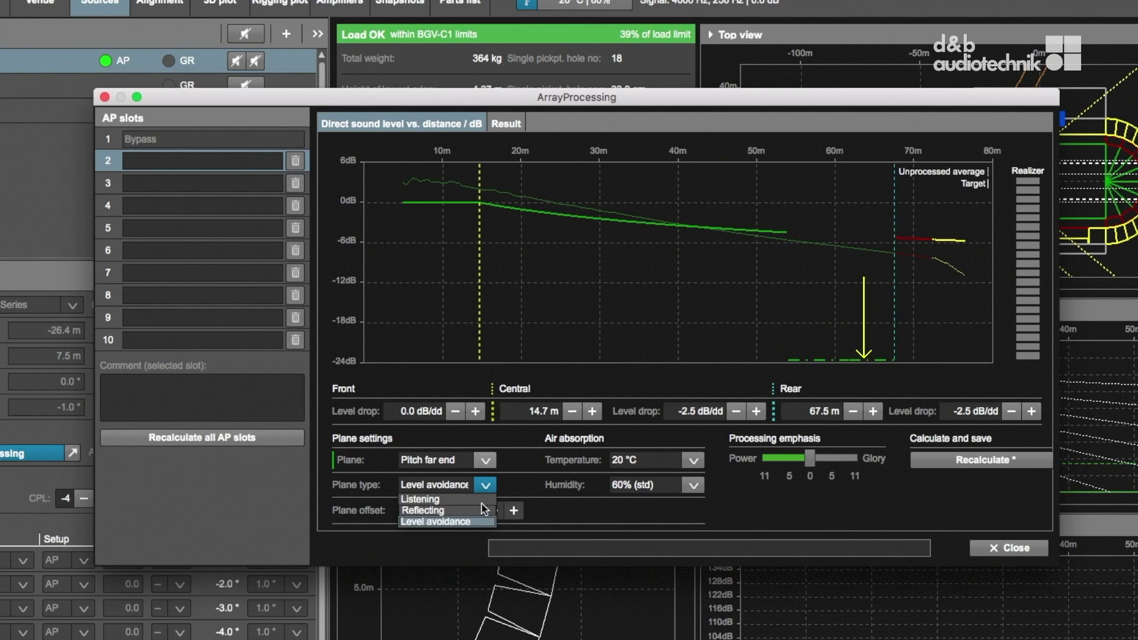
click(486, 486)
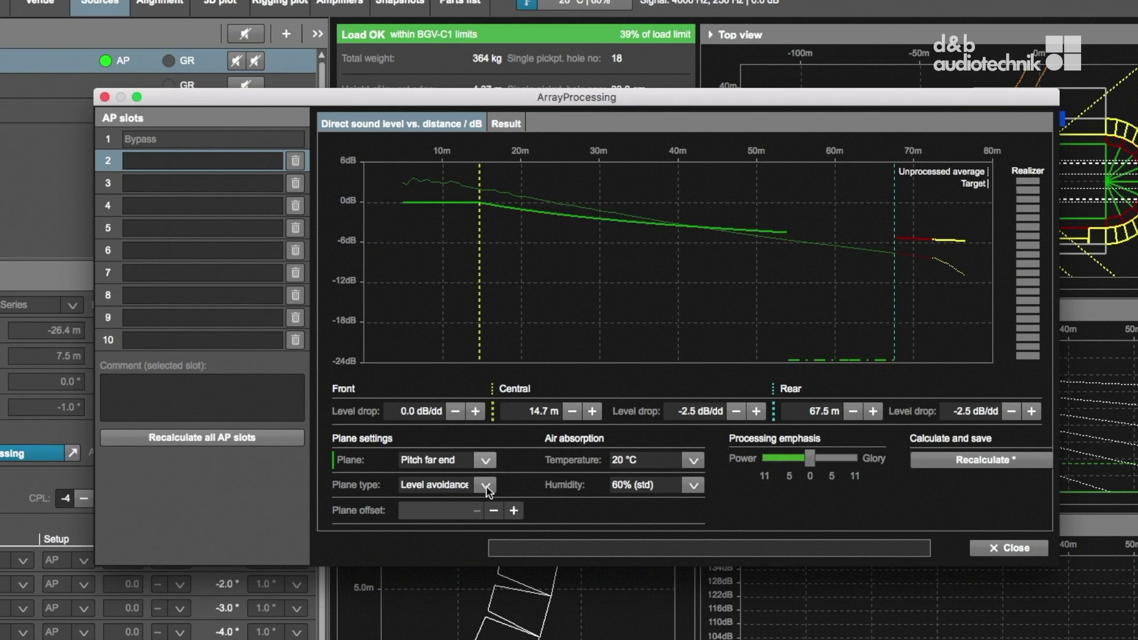
click(484, 486)
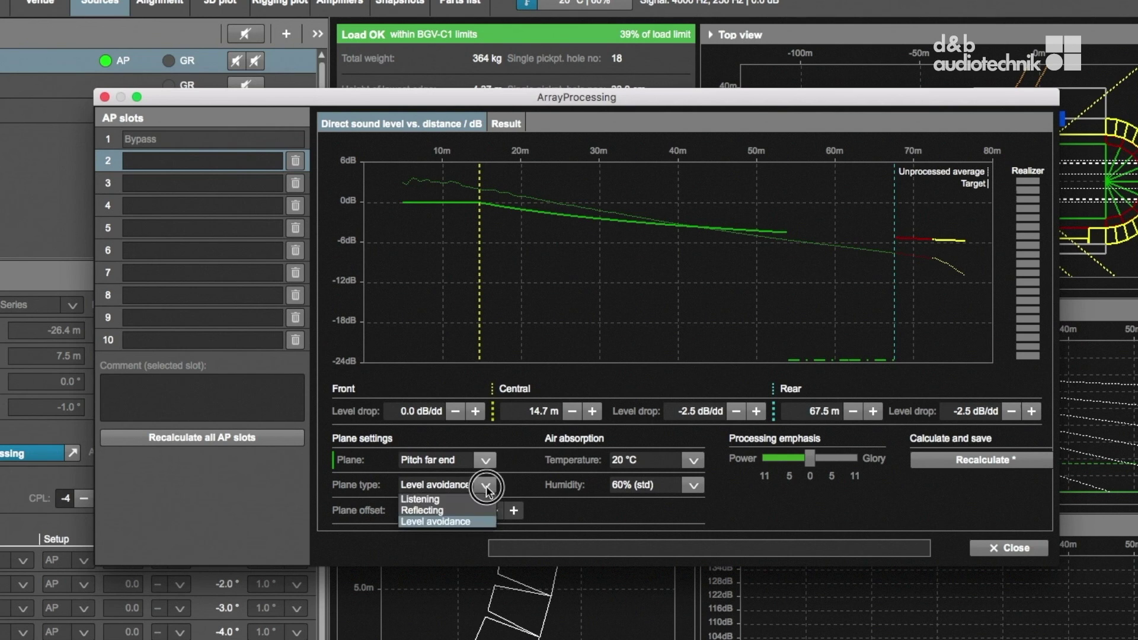
Make the plane Listening again and set air absorption to 23 °C and 70% humidity
click(448, 500)
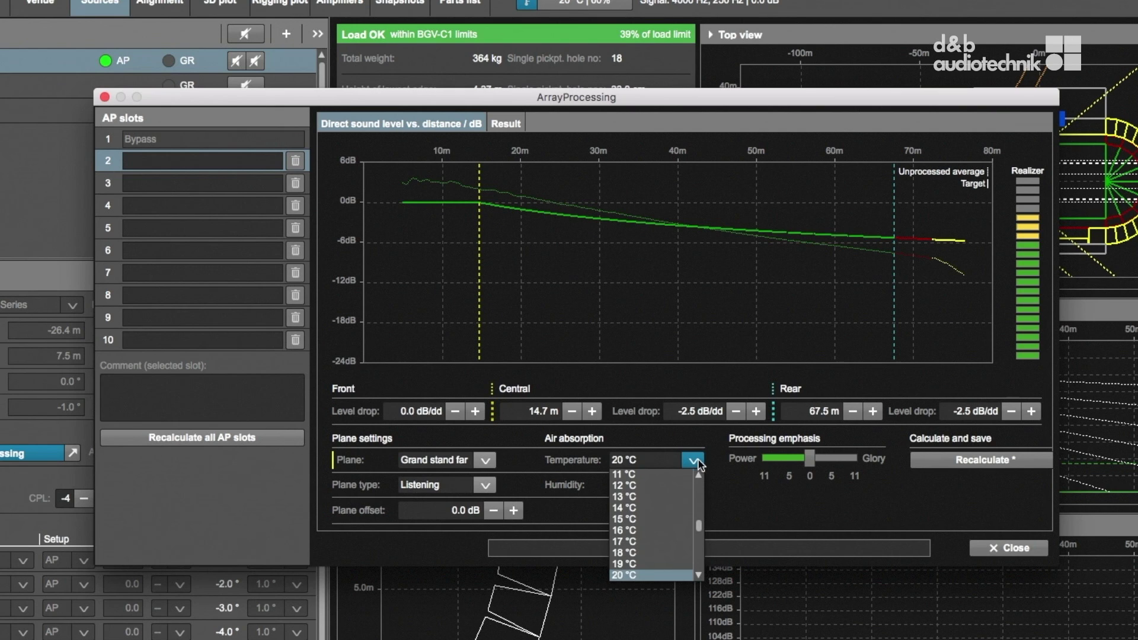
scroll(701, 534, down, 2)
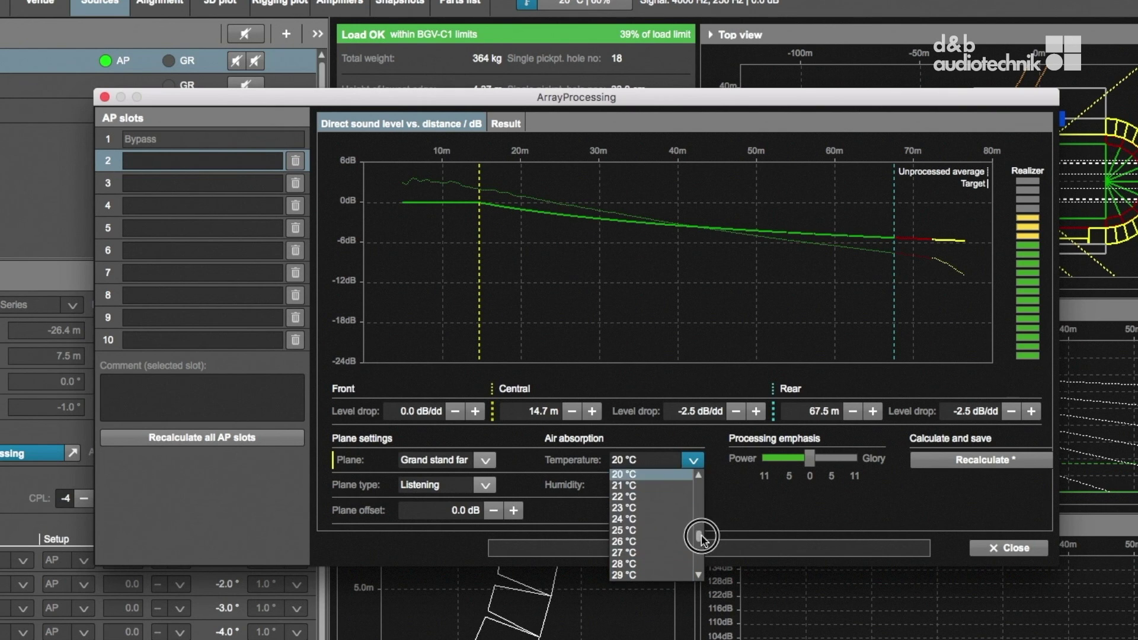
click(652, 552)
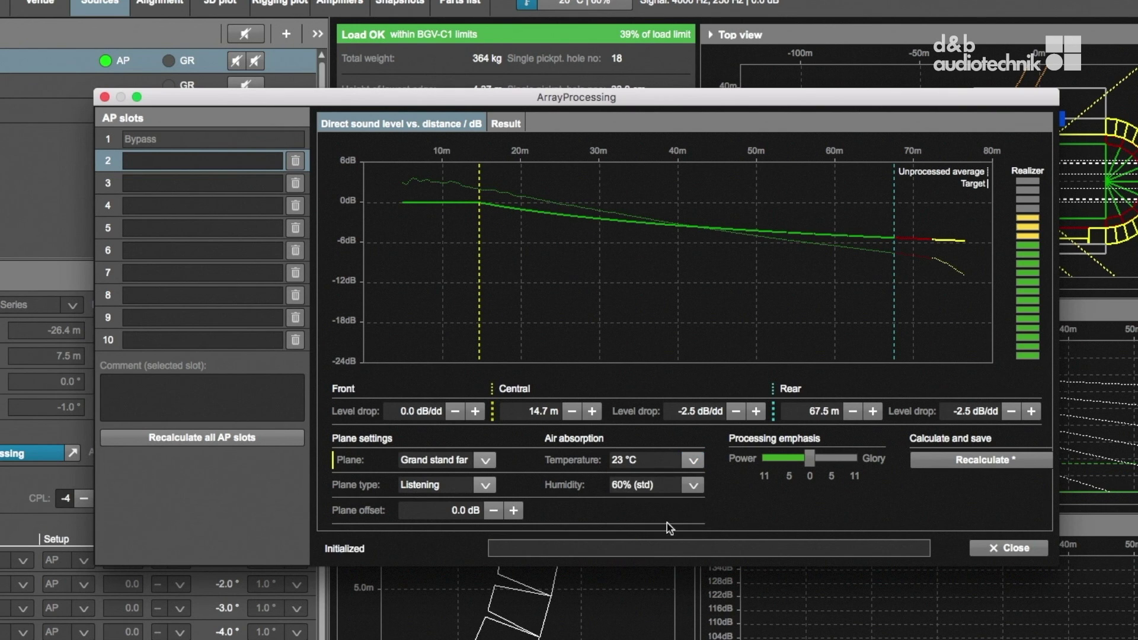
click(693, 485)
click(645, 555)
Try the Power/Glory emphasis slider at both ends, then settle it at neutral 0
mouse_move(809, 459)
mouse_down()
mouse_move(858, 469)
mouse_move(783, 468)
mouse_move(810, 471)
mouse_up()
drag(812, 468, 859, 465)
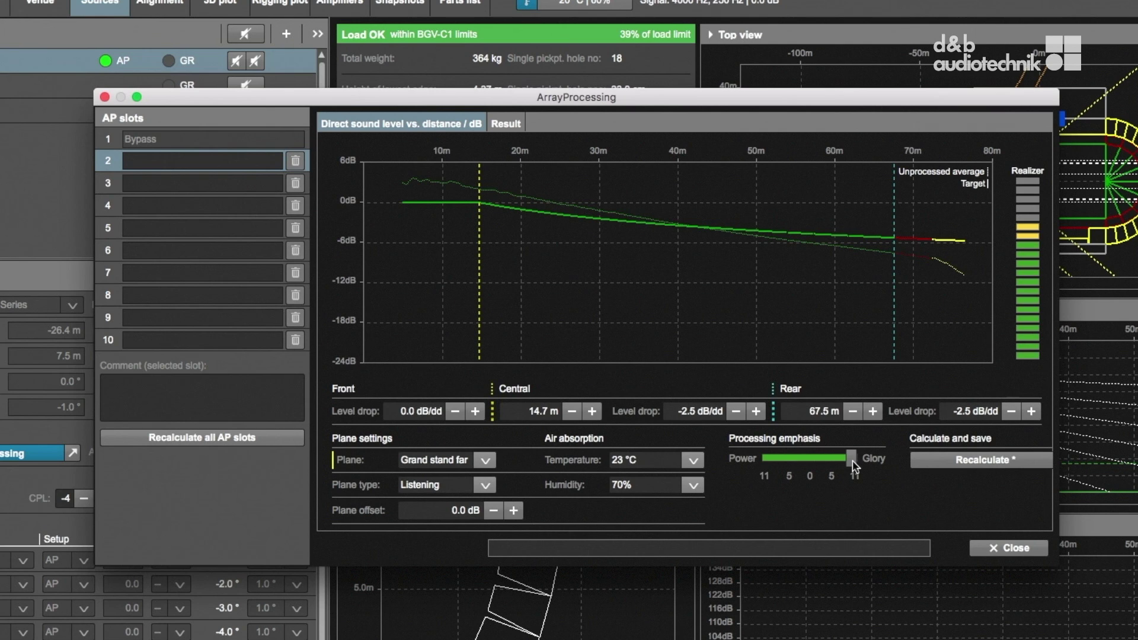
drag(854, 466, 771, 468)
click(769, 461)
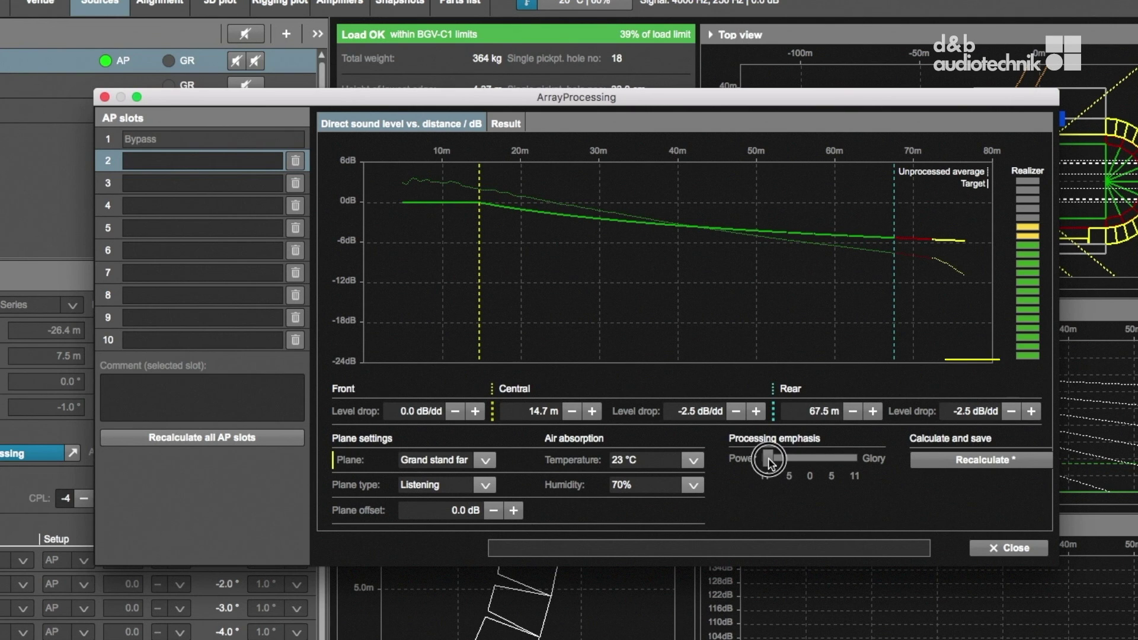
drag(769, 461, 811, 466)
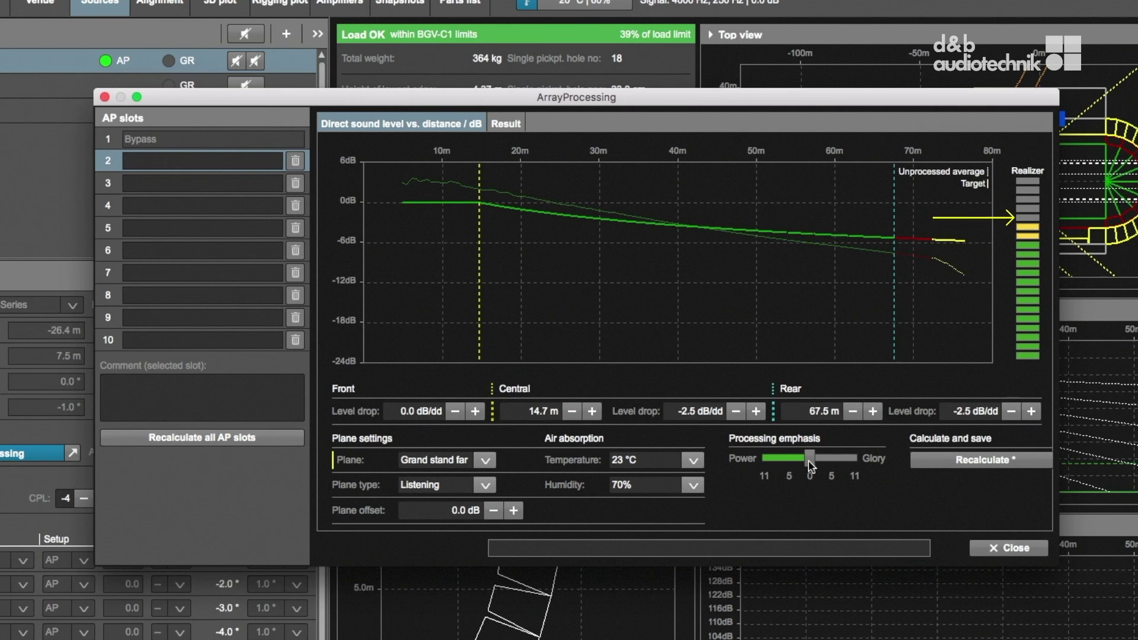
Calculate the processing into slot 2 and name it "-2,5dB/dd PE=0"
click(953, 463)
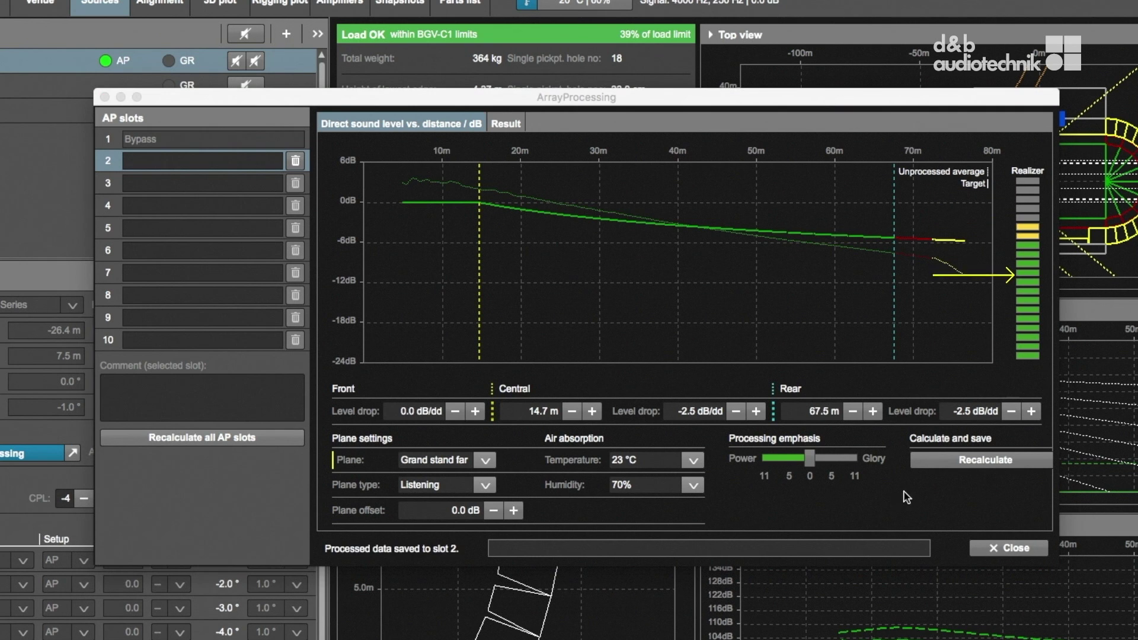
click(951, 465)
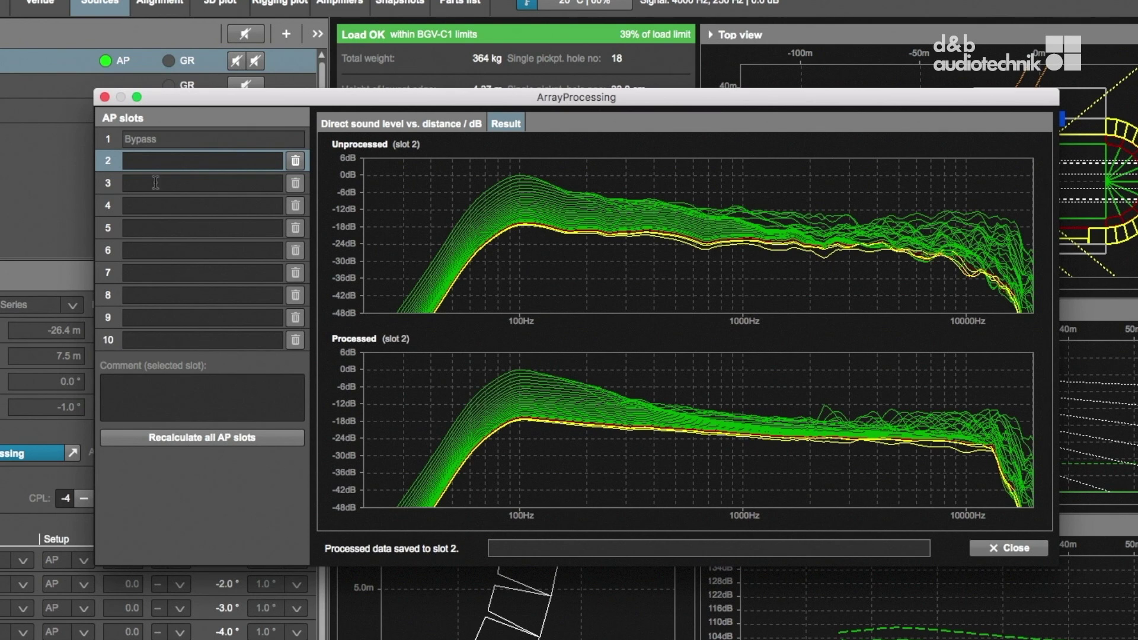
click(141, 161)
click(281, 162)
text(PE=0)
Copy the slot 2 name into its Comment field
triple_click(250, 161)
key(super+c)
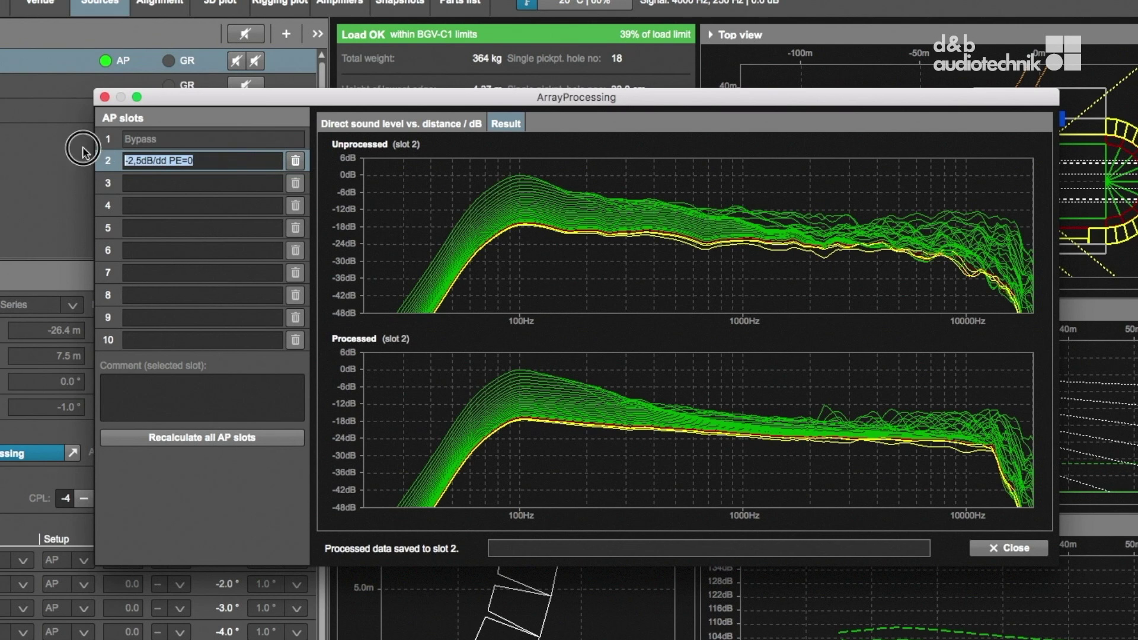
click(161, 385)
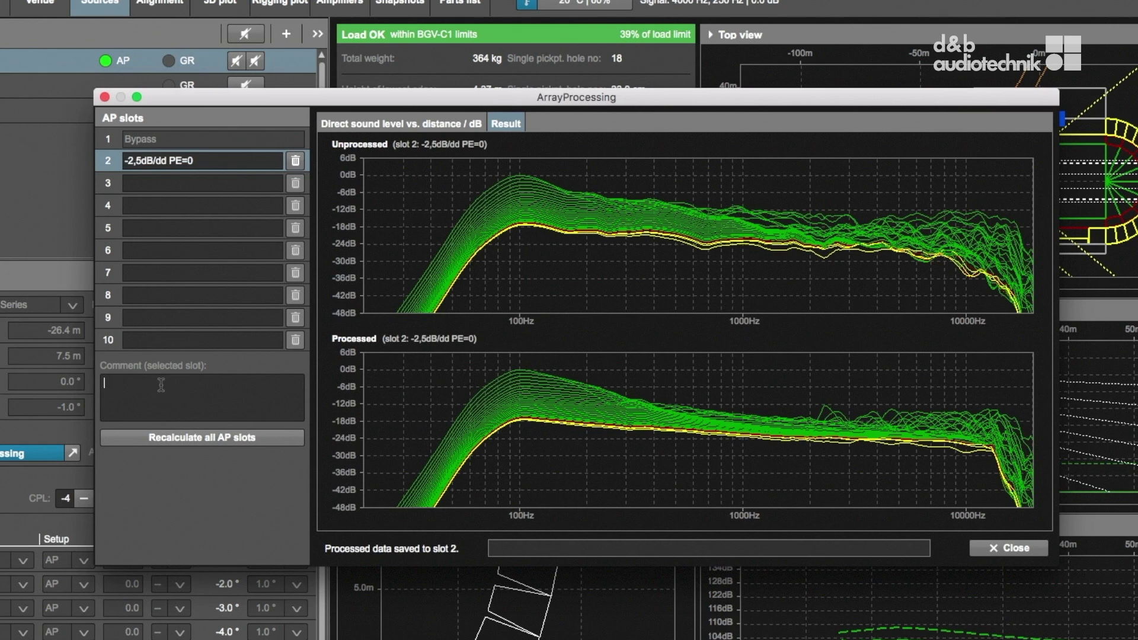
key(super+v)
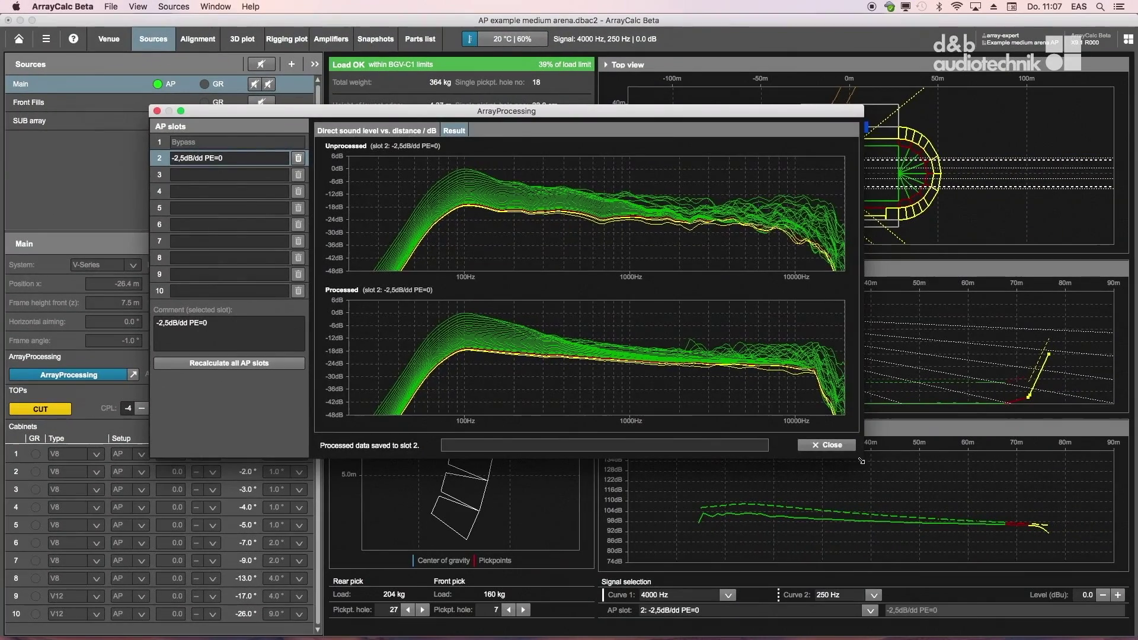
Close ArrayProcessing, compare Main on 1: Bypass, then reapply slot 2 "-2,5dB/dd PE=0"
click(1021, 549)
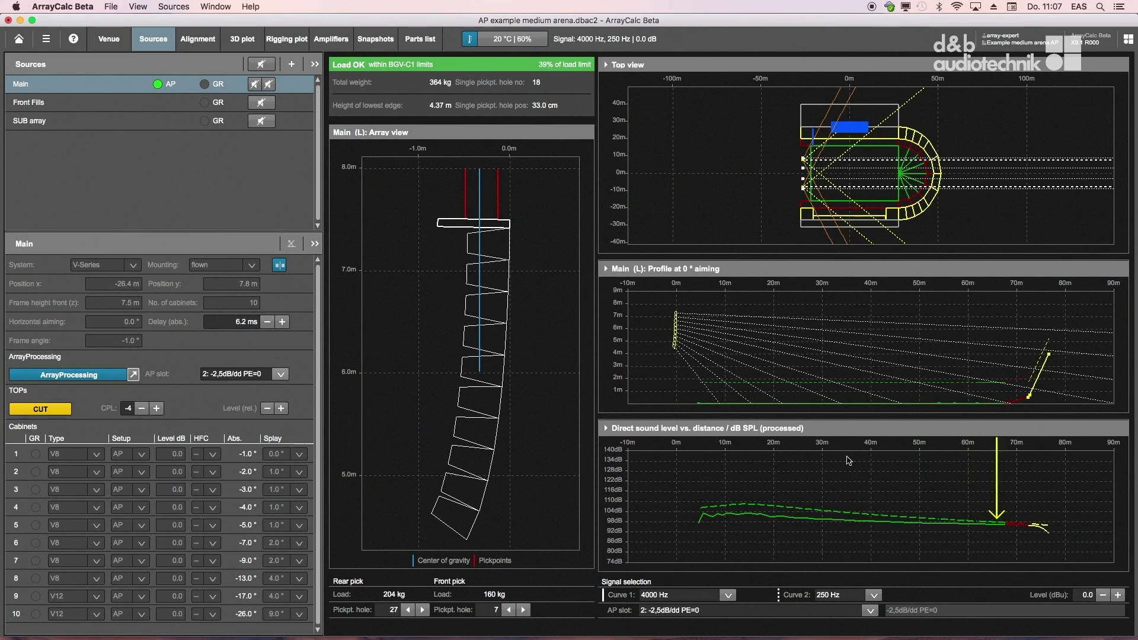
click(869, 610)
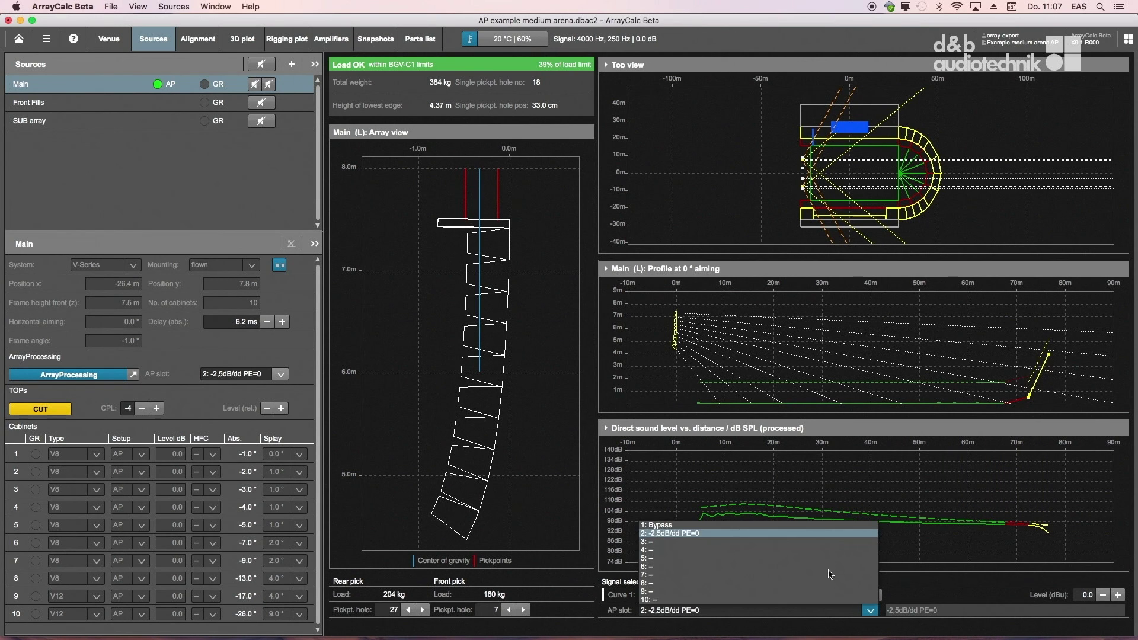
click(819, 525)
click(869, 610)
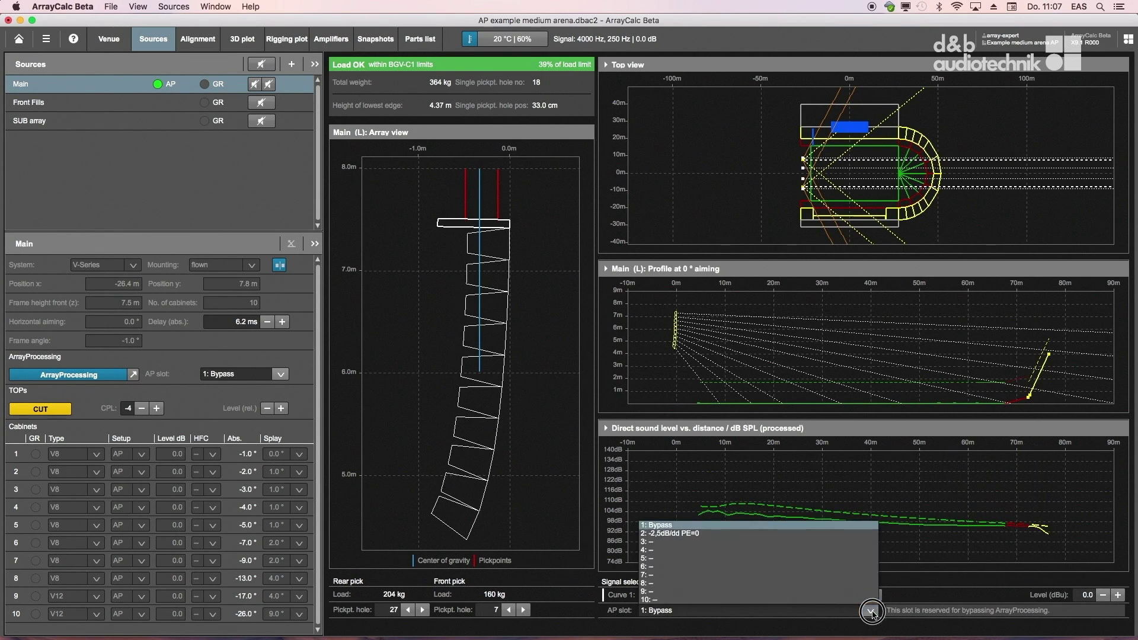
click(824, 534)
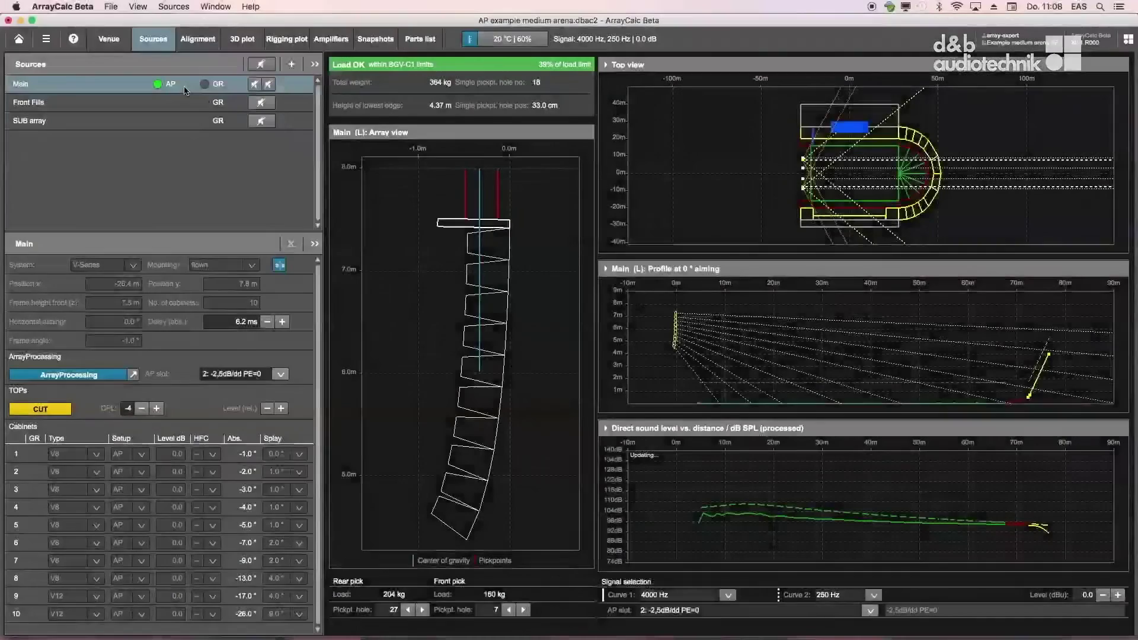
Unlock the Pitch far end plane and shrink its outer radius to 15.5 m
click(108, 40)
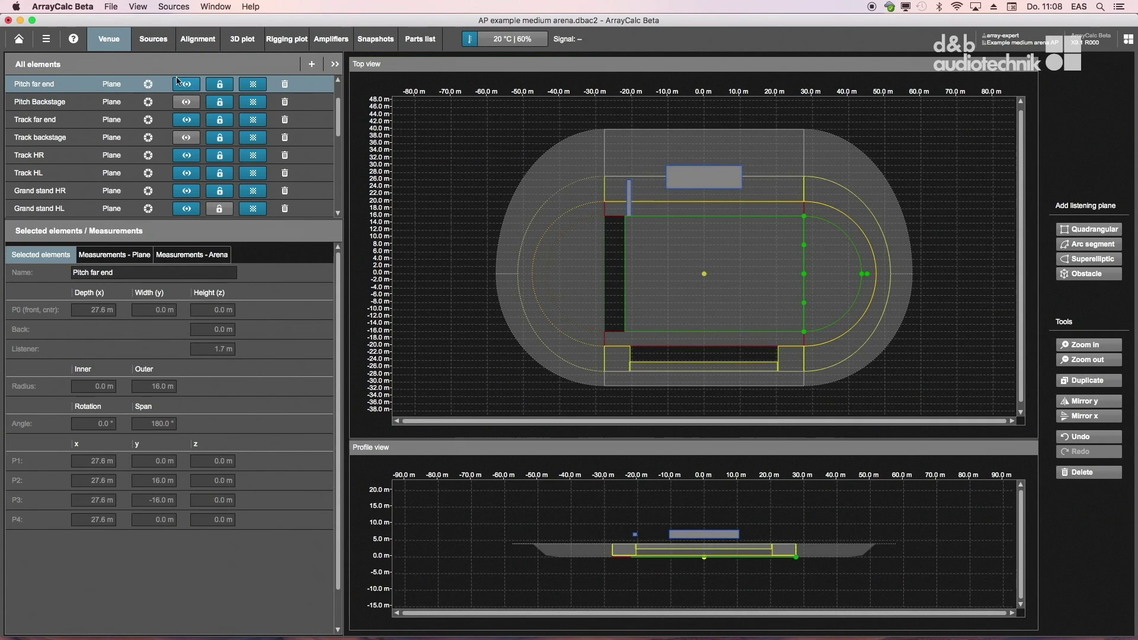
click(223, 88)
drag(862, 274, 860, 274)
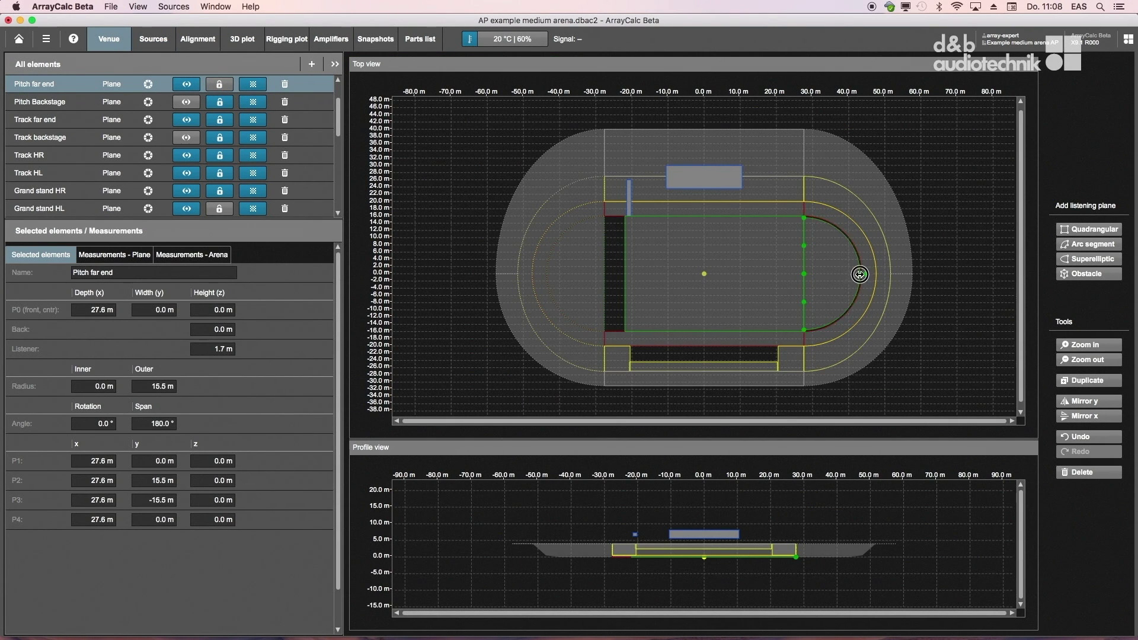
Recalculate all of Main's AP slots, confirming the overwrite, and close ArrayProcessing
click(153, 39)
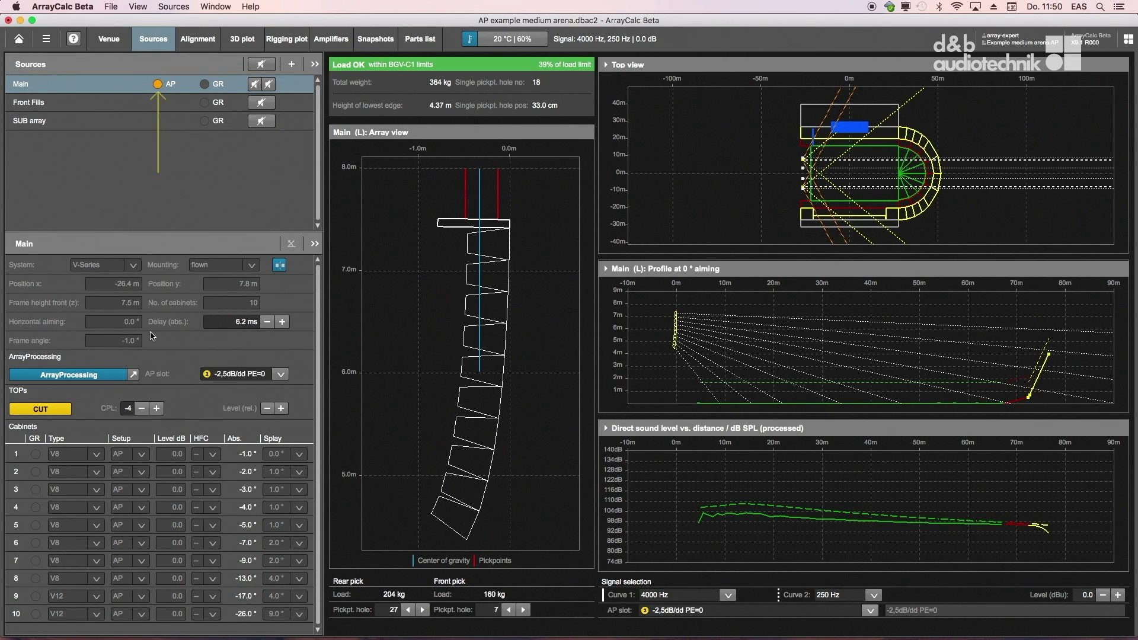
click(134, 375)
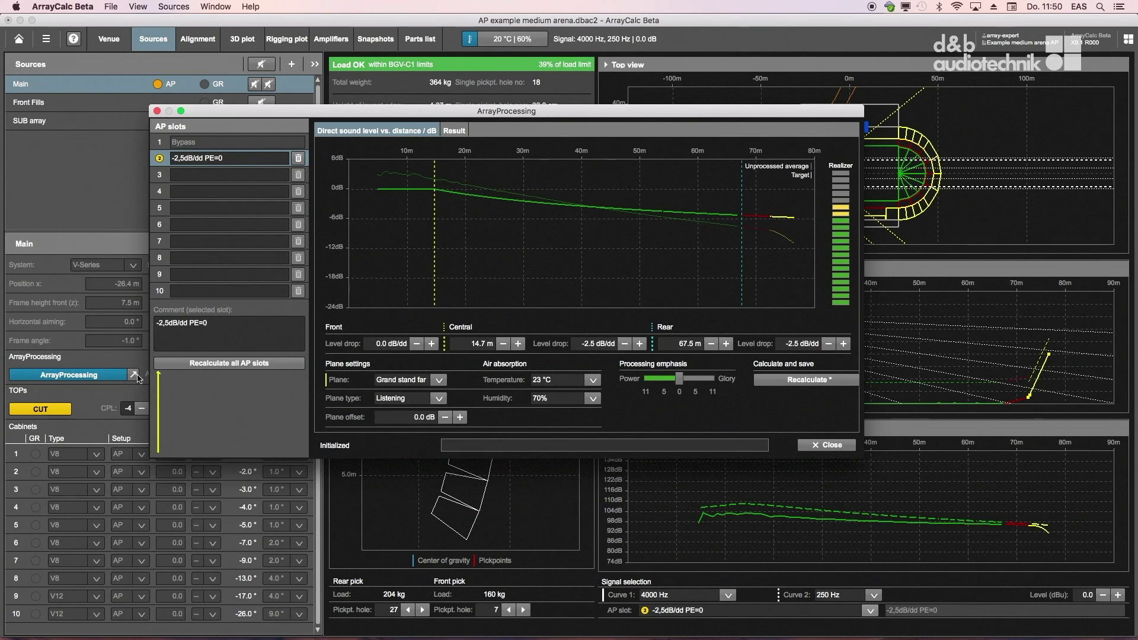
click(275, 363)
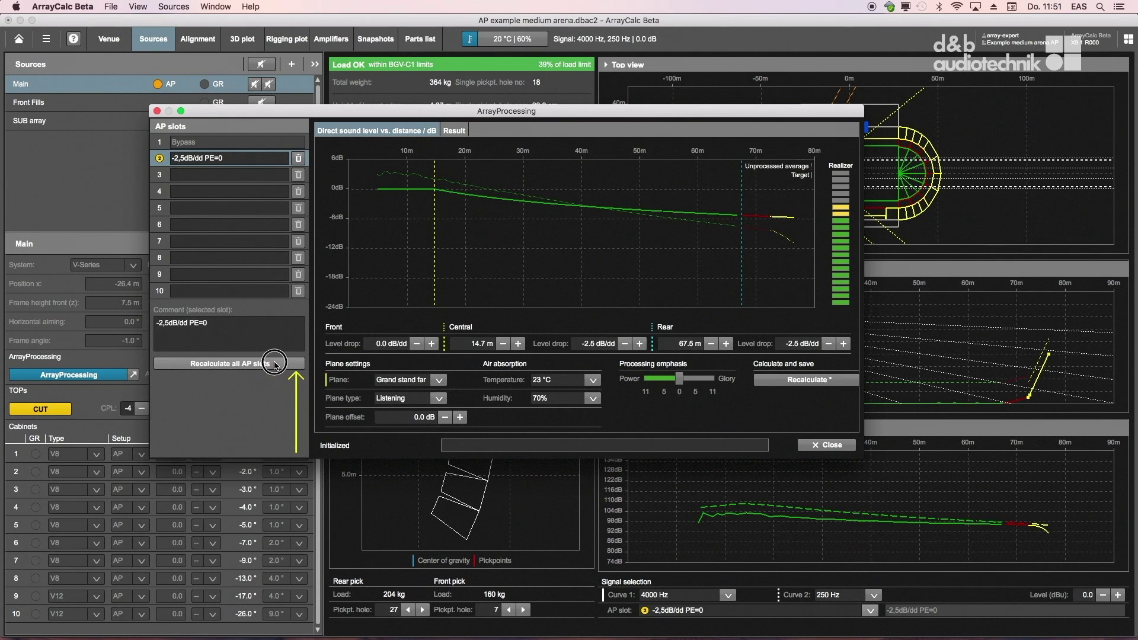
click(586, 305)
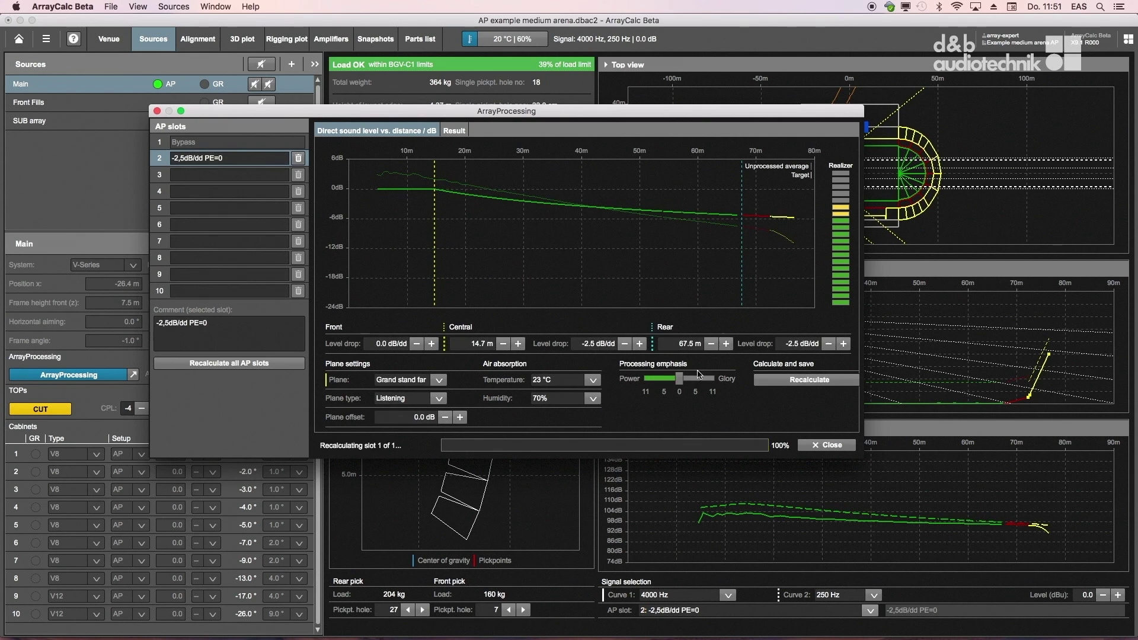
click(828, 446)
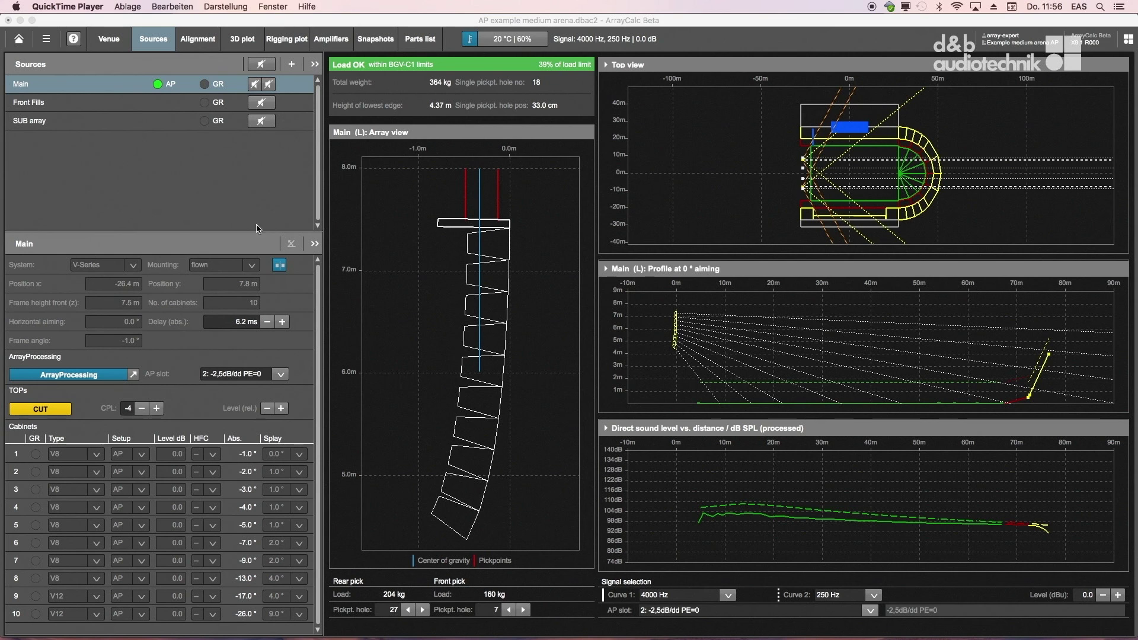
Link all Main cabinets and configure all amplifiers as D80, confirming the overwrite
click(330, 39)
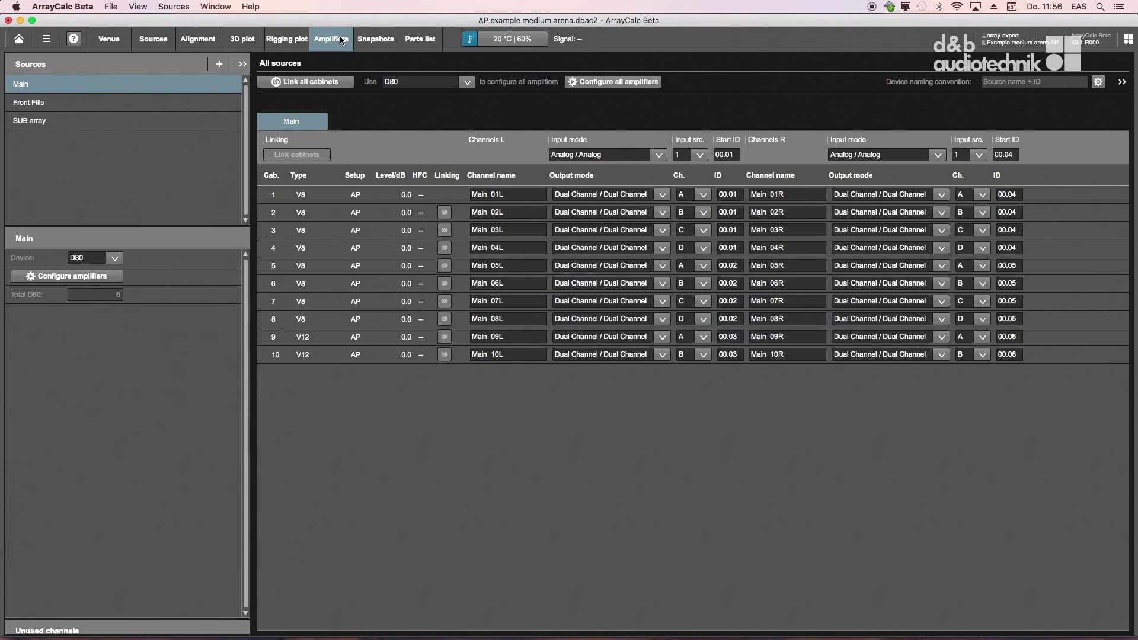
click(306, 83)
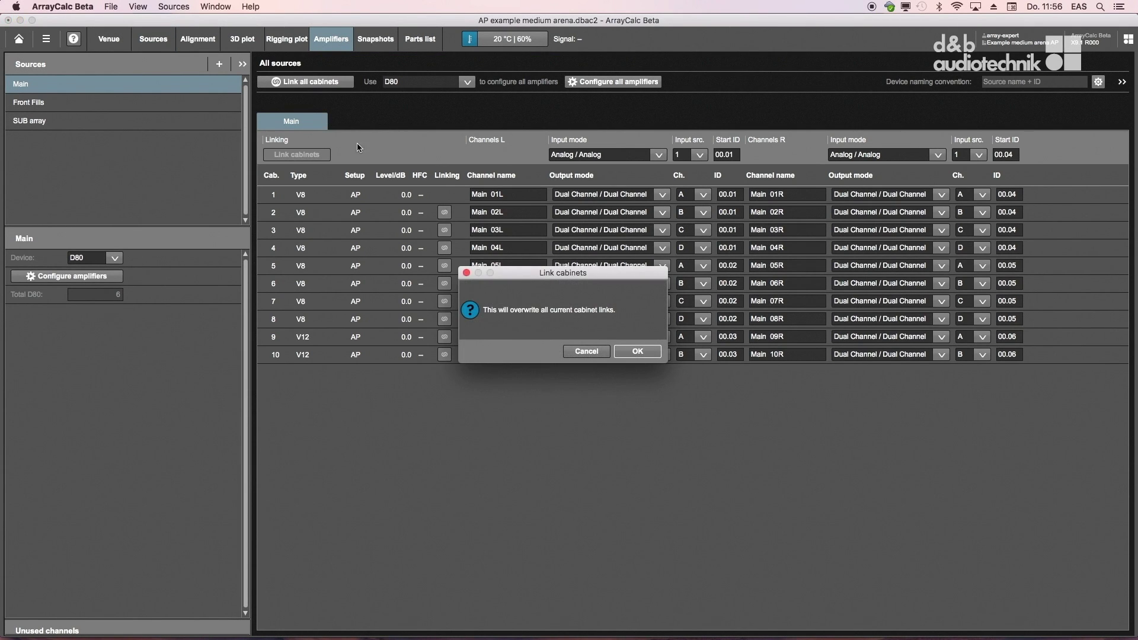
click(632, 355)
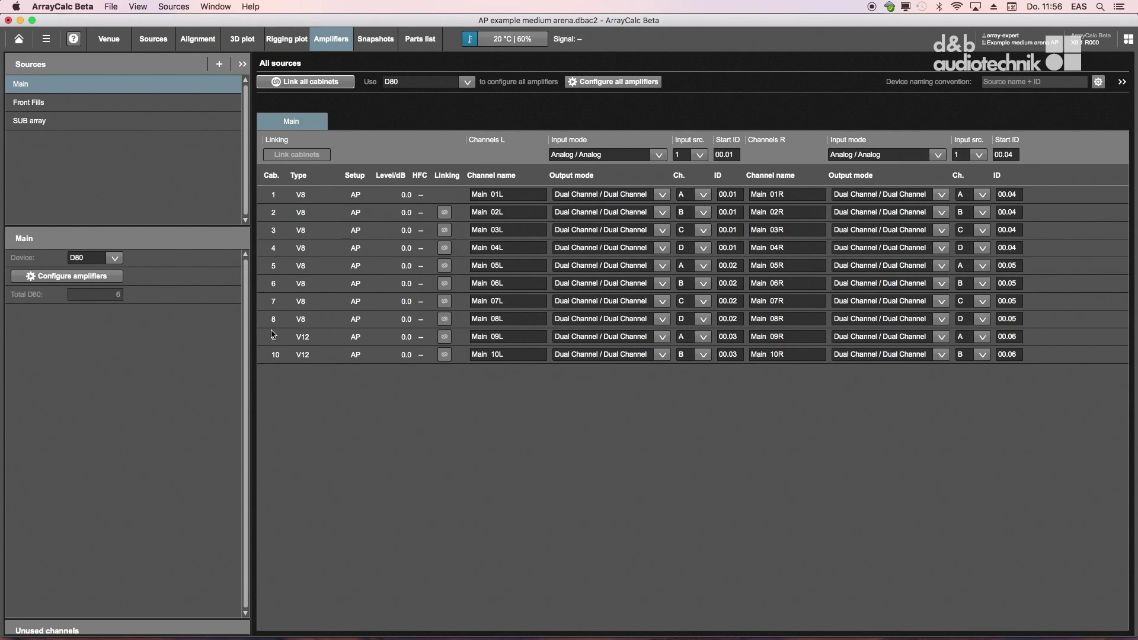
click(91, 278)
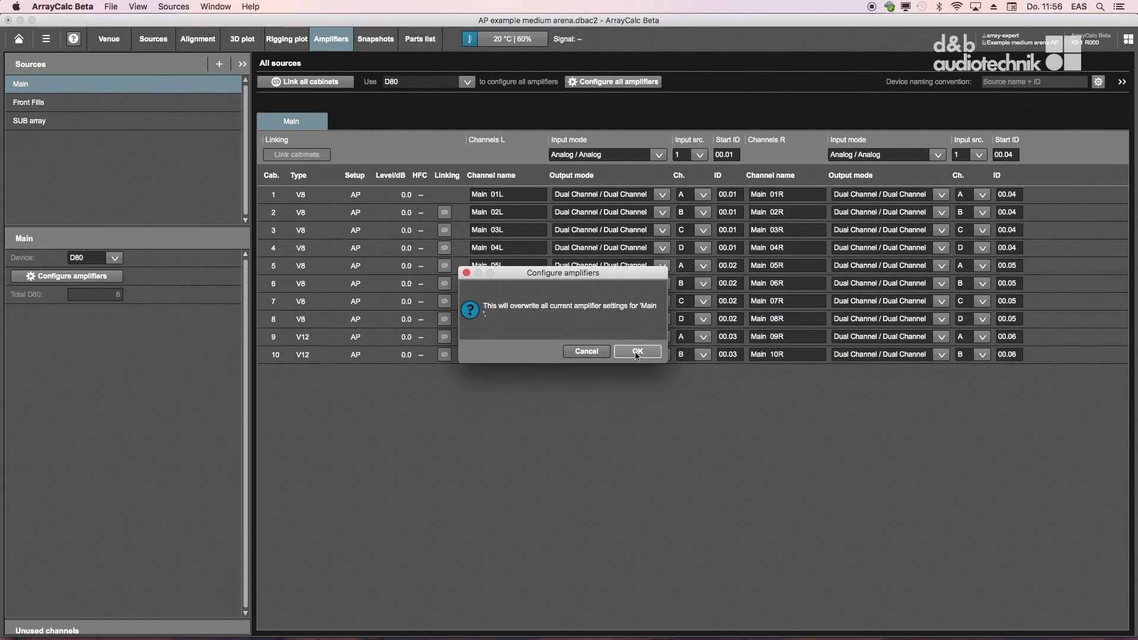
click(649, 354)
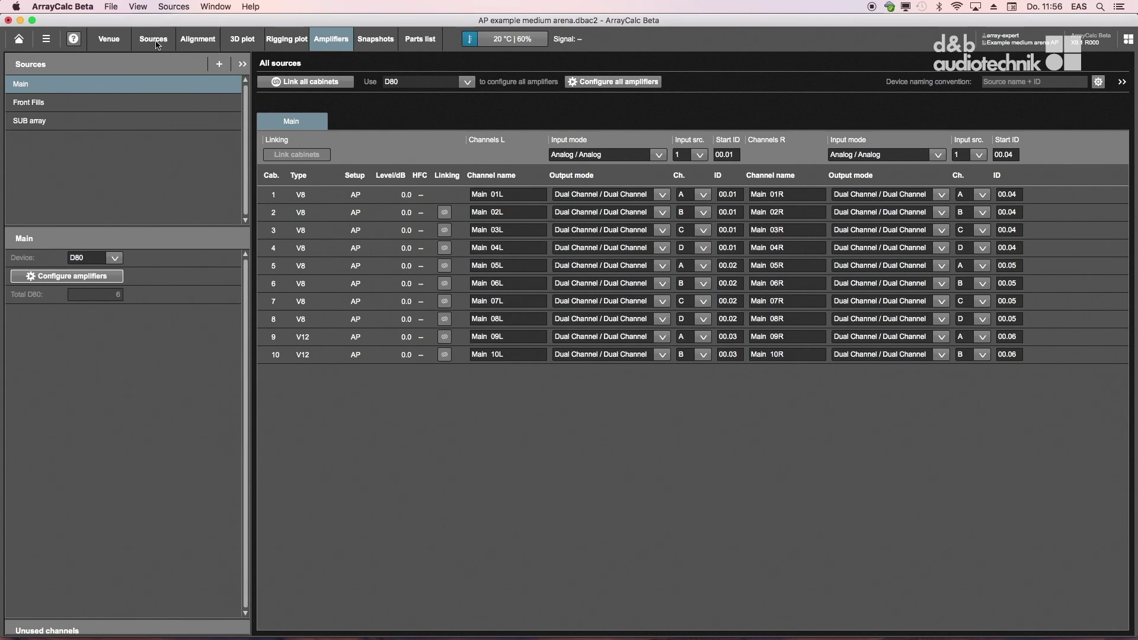
Save the project and reopen the Main array's ArrayProcessing window
click(109, 6)
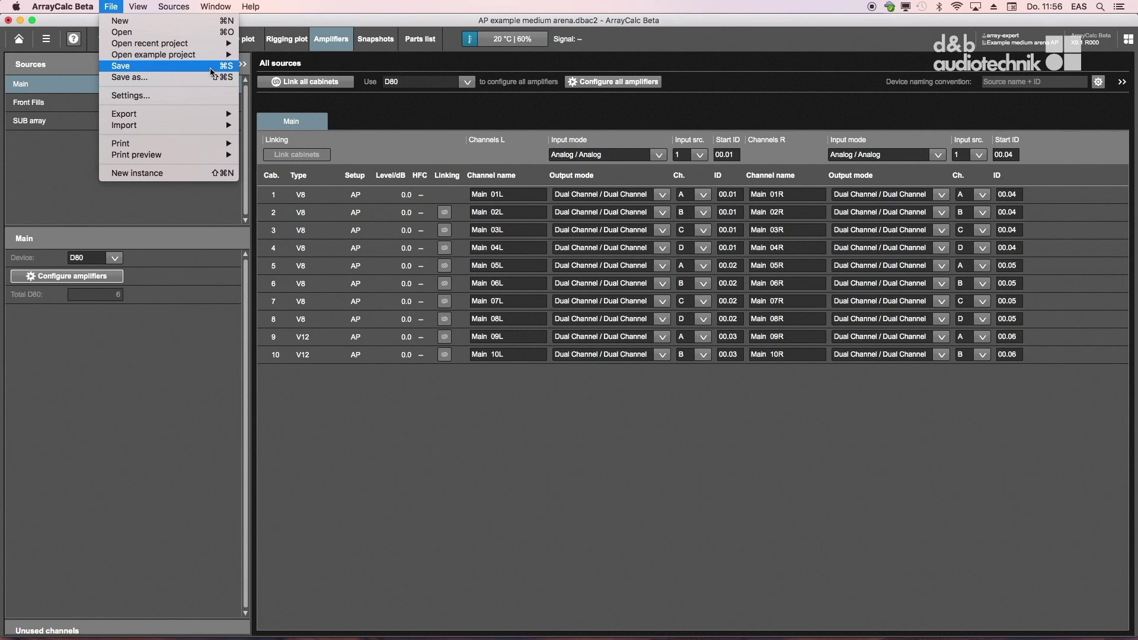
click(211, 72)
click(155, 45)
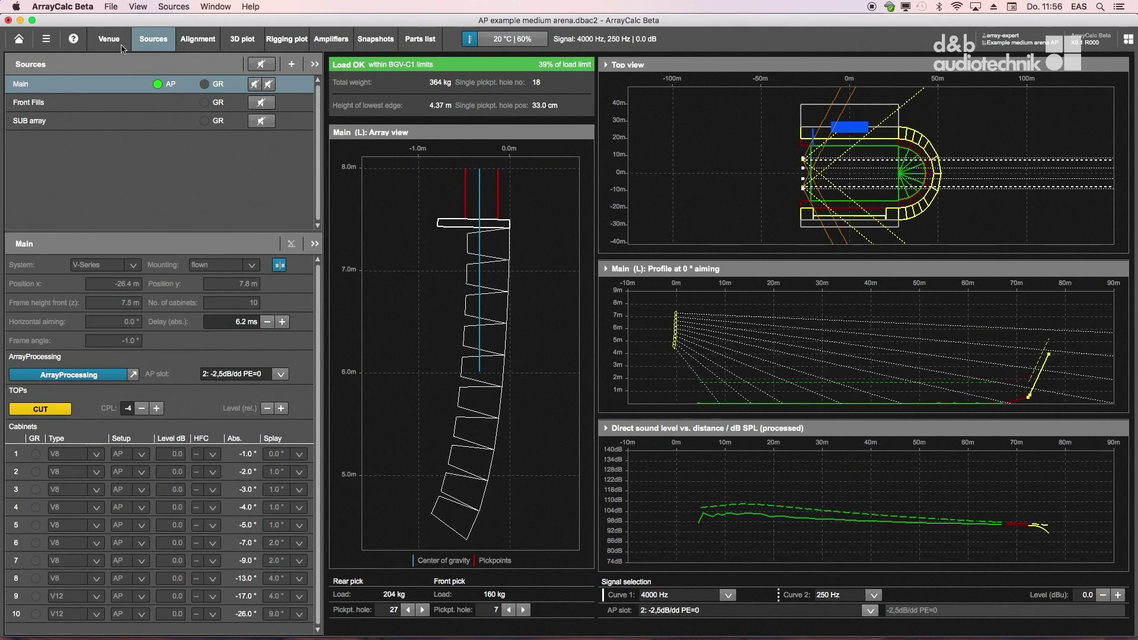
click(133, 375)
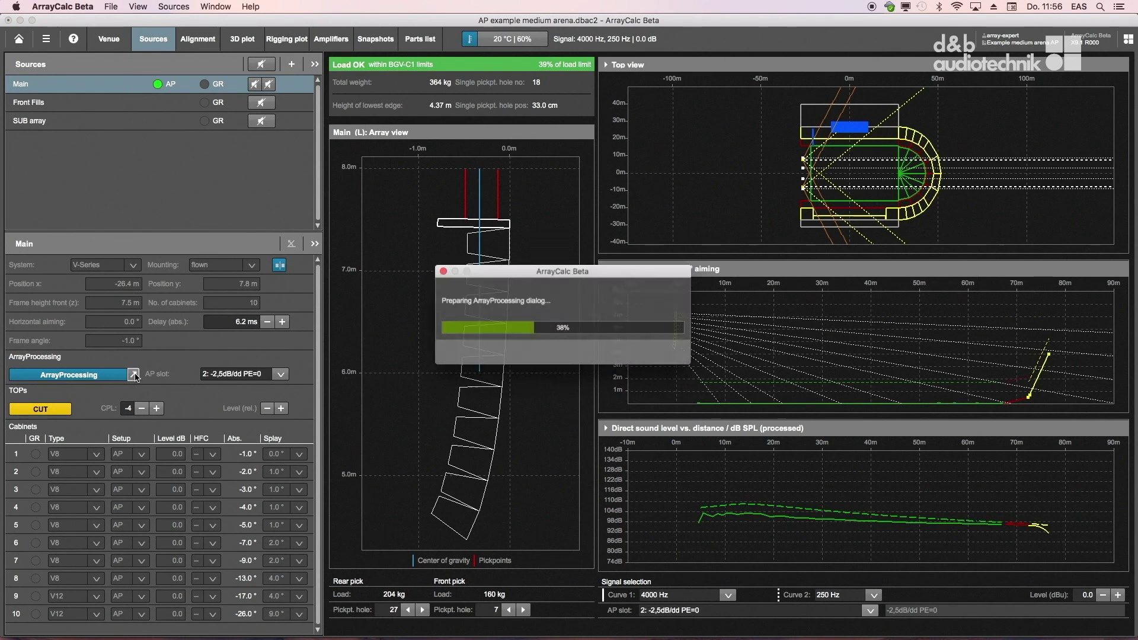